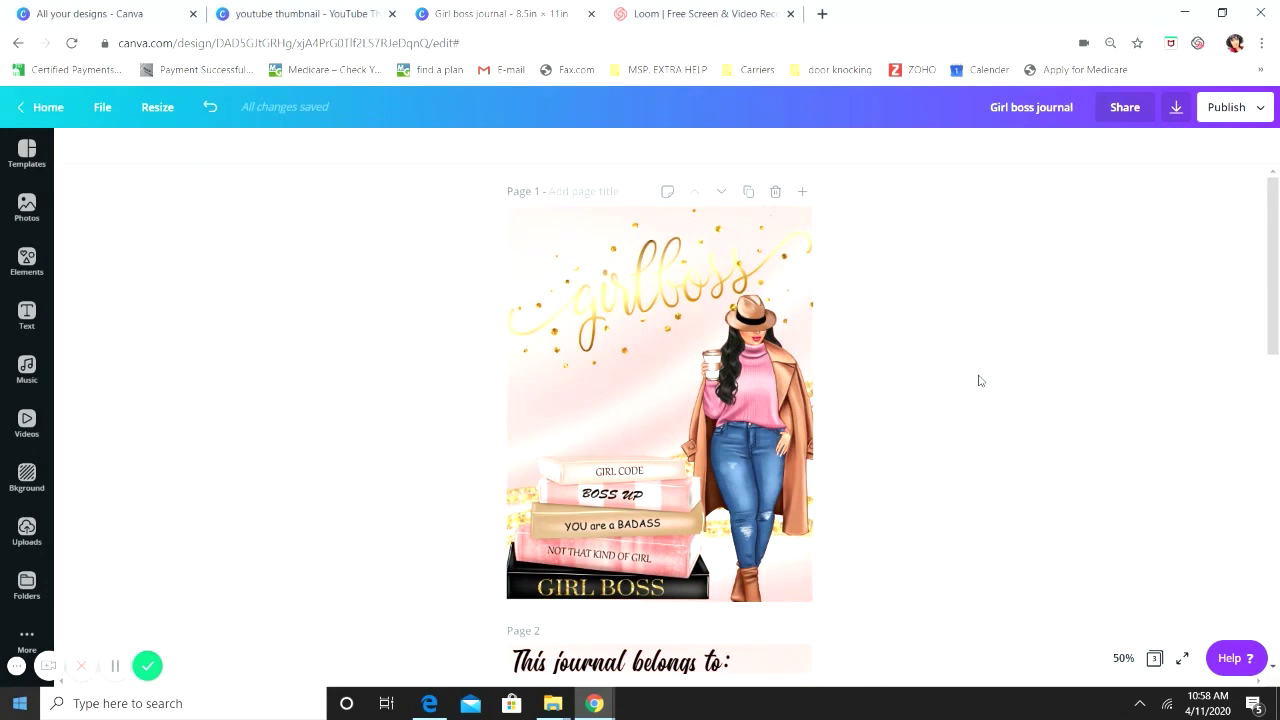
Look through the three existing pages of the journal, from the cover to the lined page
scroll(998, 463, "down", 9)
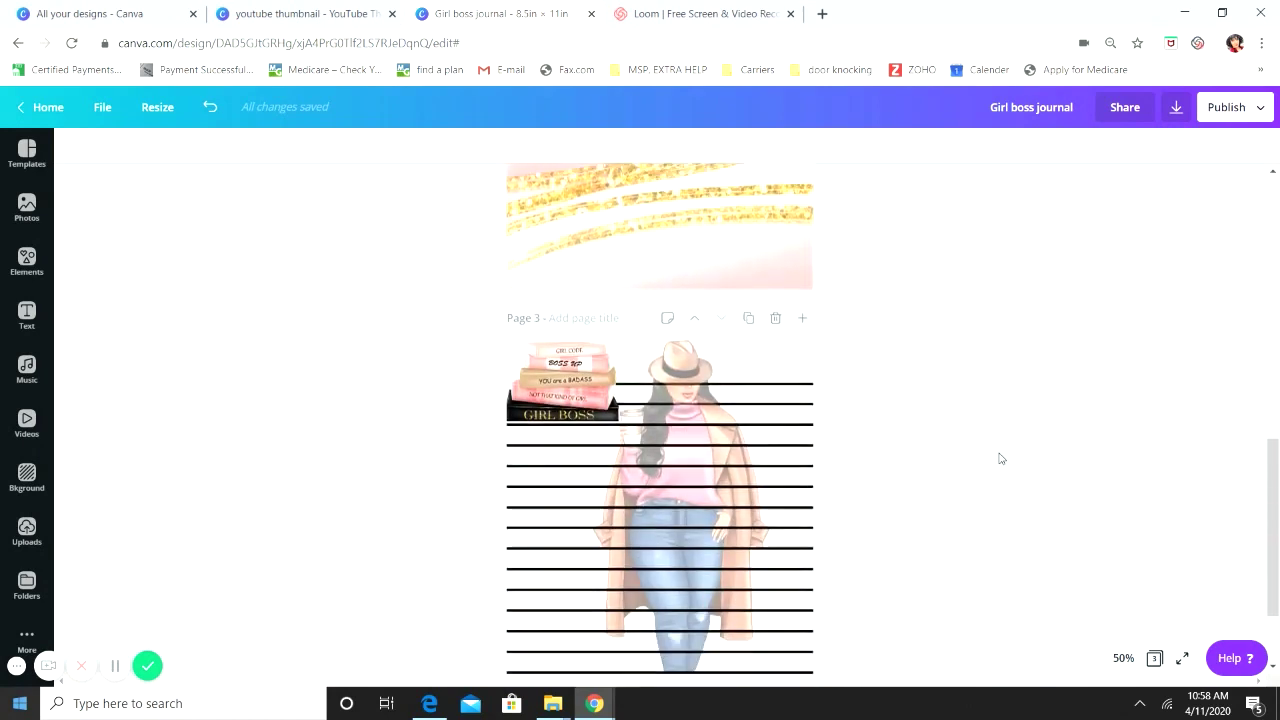
scroll(975, 440, "up", 2)
scroll(977, 435, "down", 2)
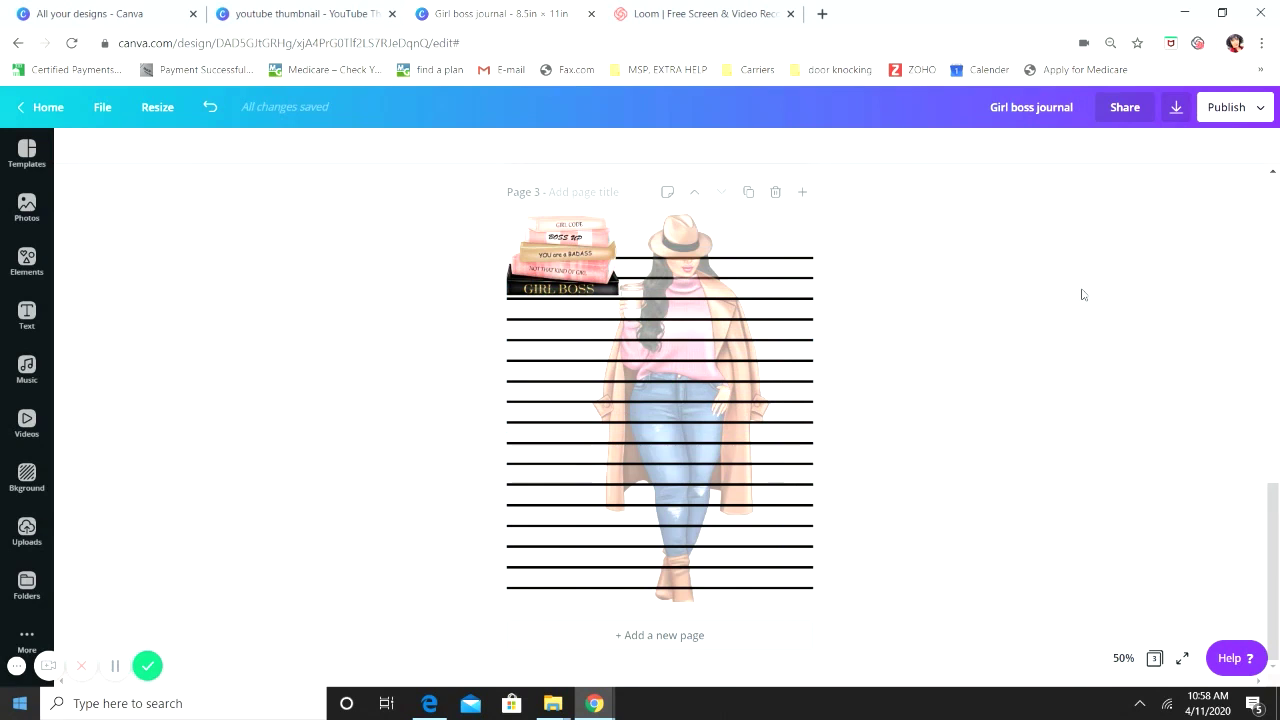
scroll(1005, 415, "up", 7)
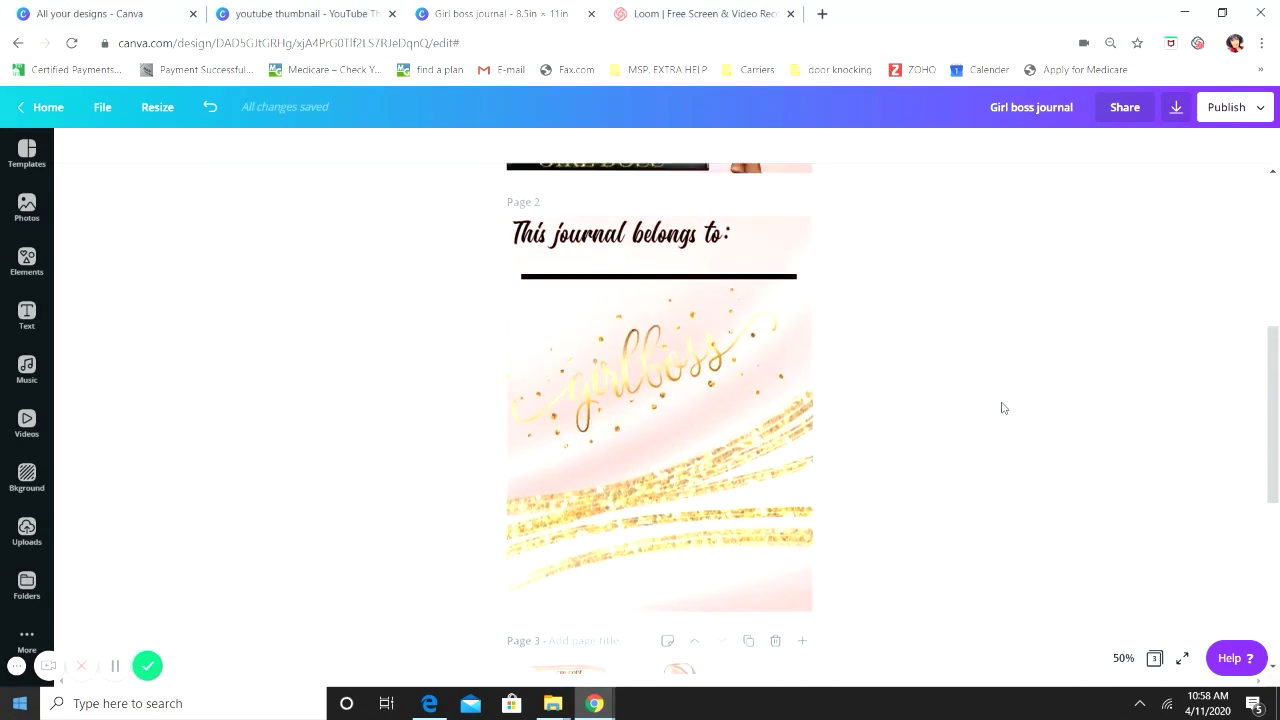
scroll(995, 407, "up", 2)
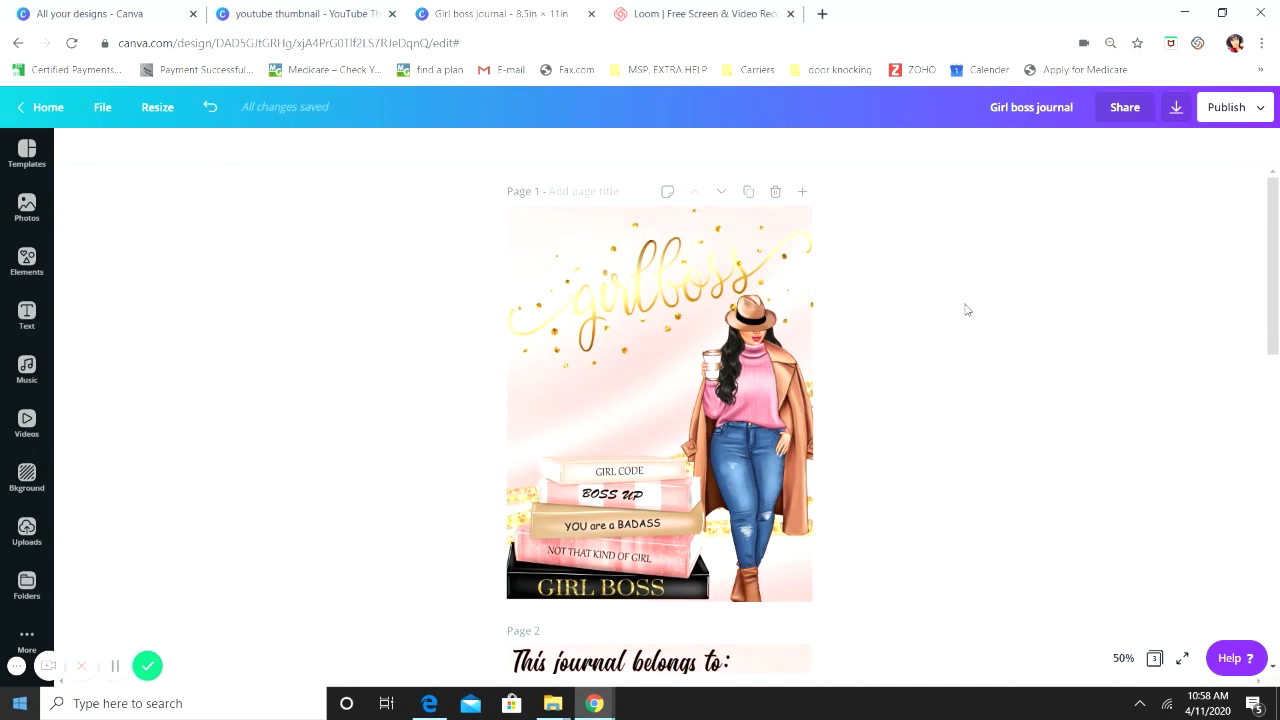
scroll(966, 309, "down", 3)
scroll(926, 334, "up", 3)
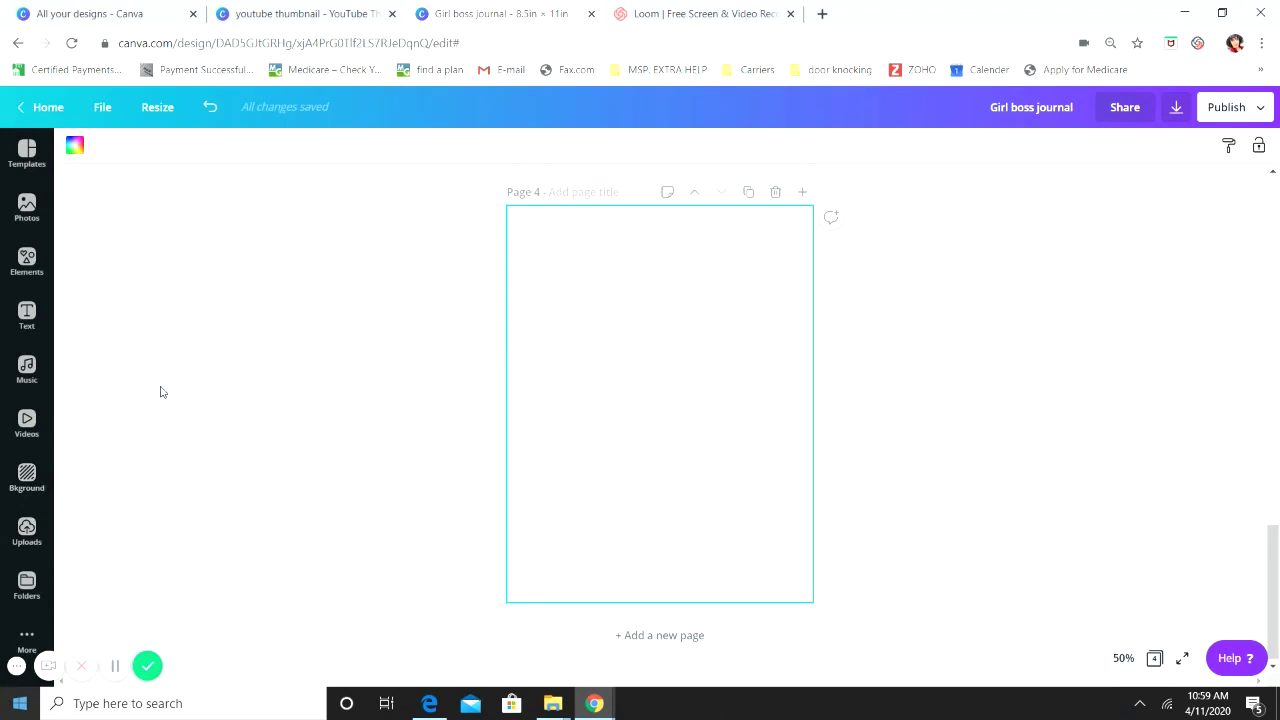
Add the uploaded pink marble image with gold glitter streaks to the blank page 4
left_click(27, 477)
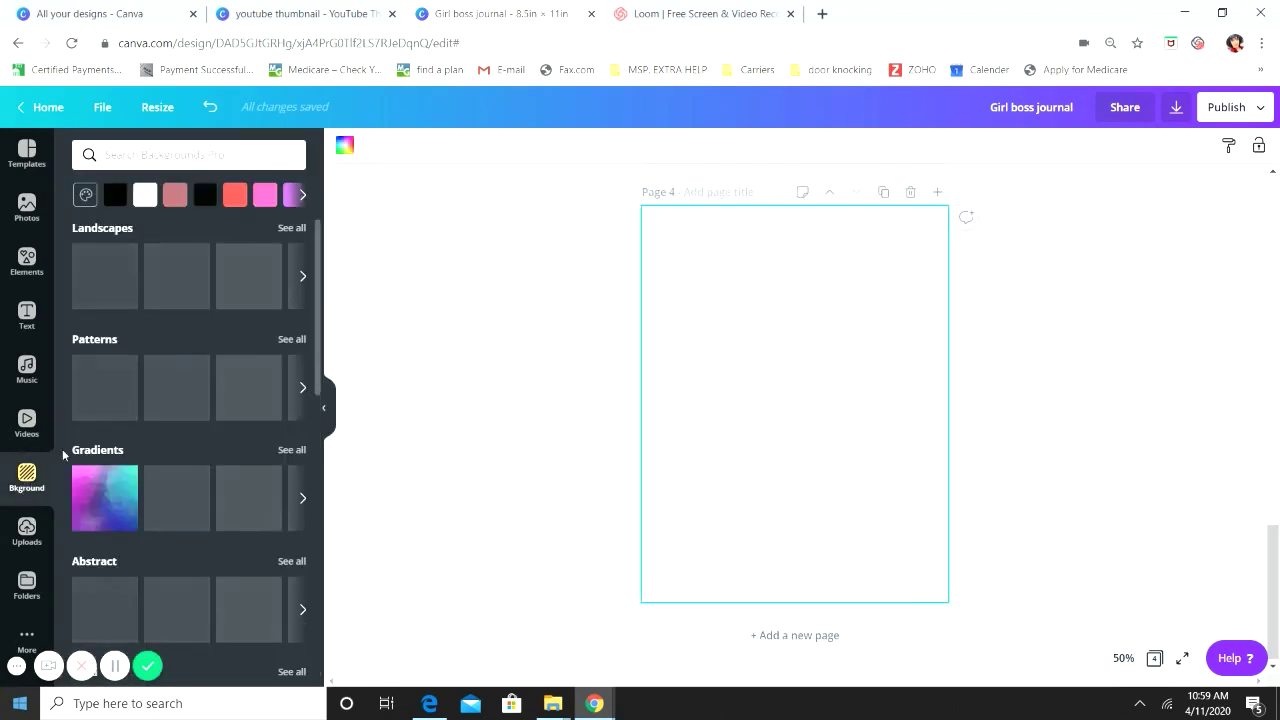
left_click(24, 527)
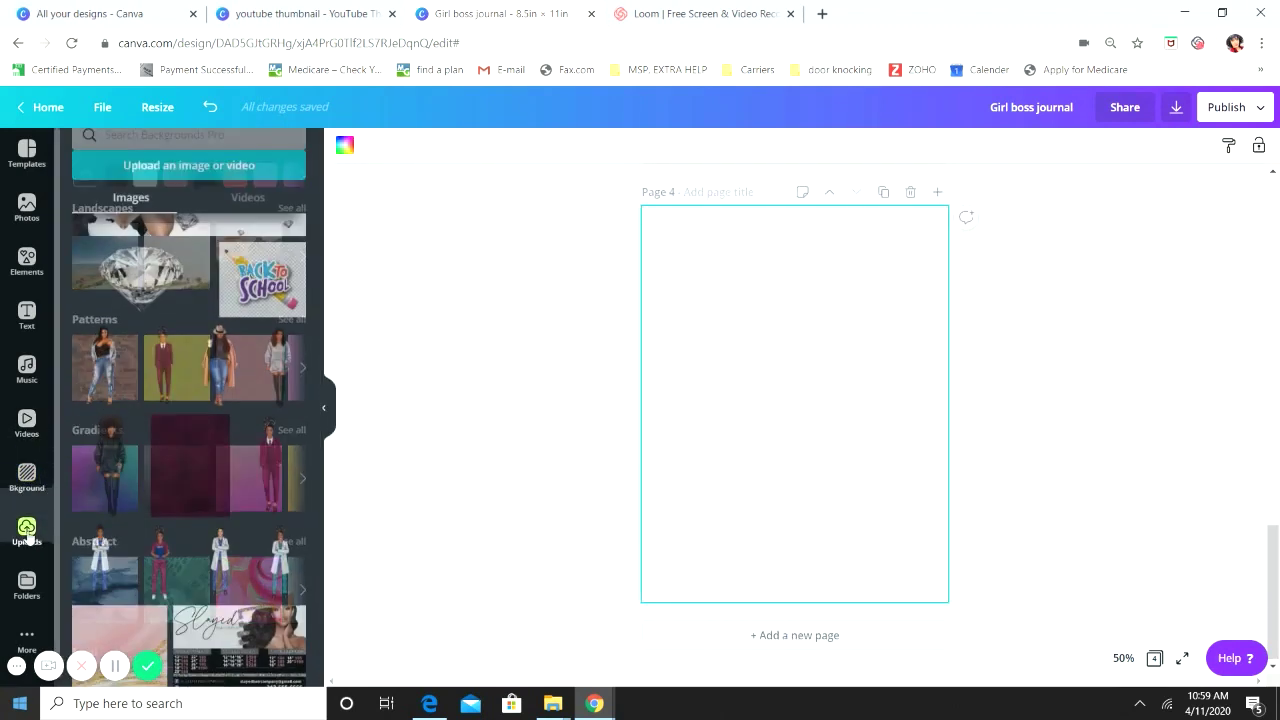
scroll(203, 508, "down", 3)
left_click(122, 362)
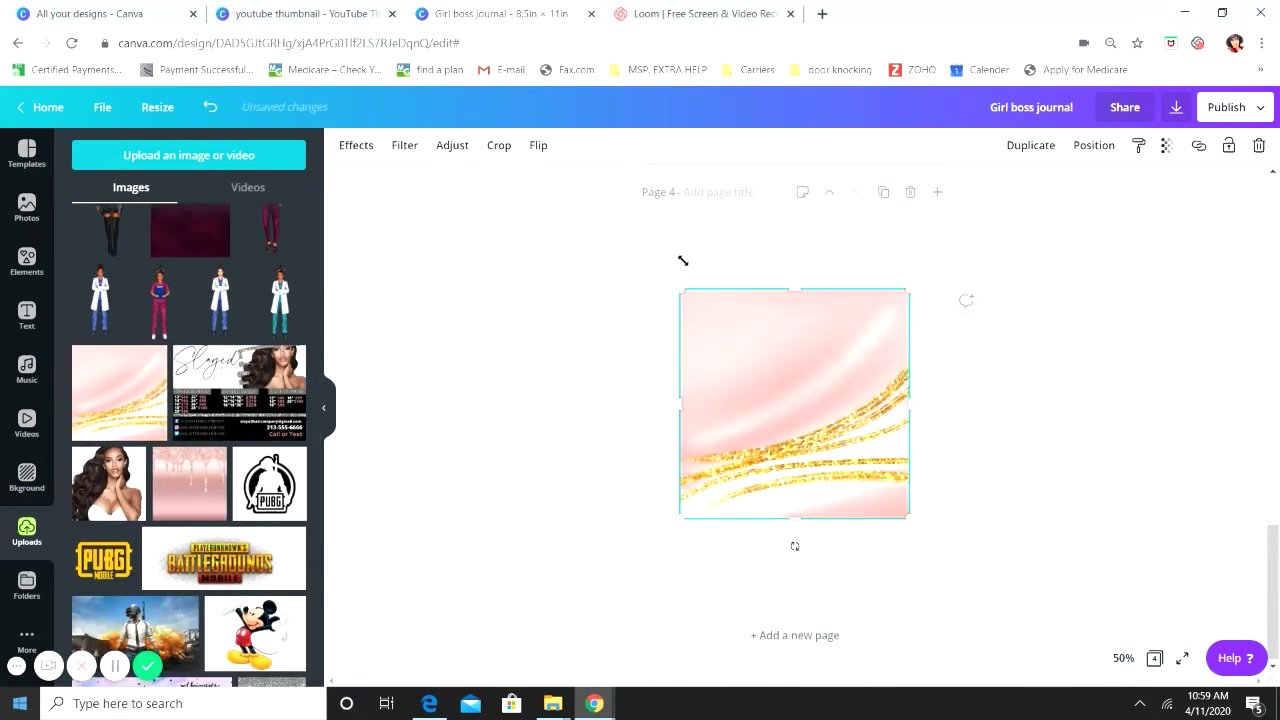
Stretch the pink and gold image so that it covers the whole of page 4 as its background
left_click_drag(683, 260, 663, 209)
left_click_drag(923, 234, 963, 206)
left_click(977, 387)
left_click(925, 420)
left_click_drag(793, 528, 803, 602)
left_click(1069, 447)
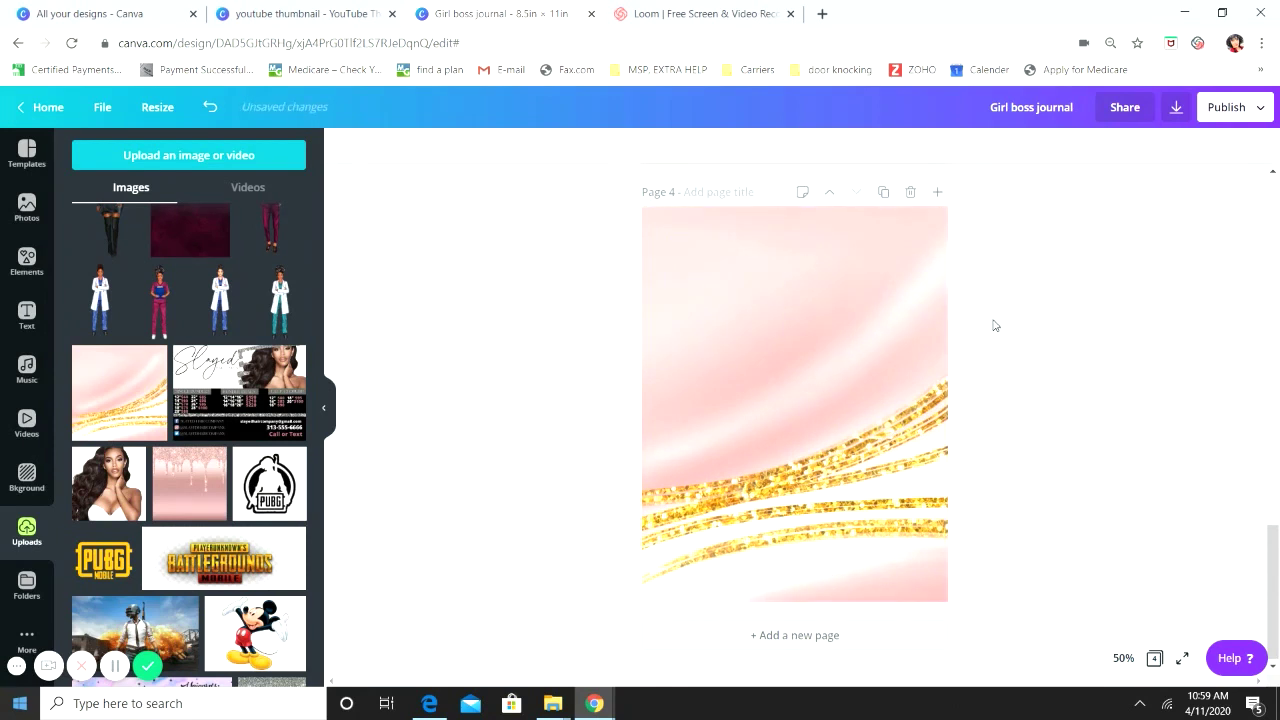
left_click(900, 323)
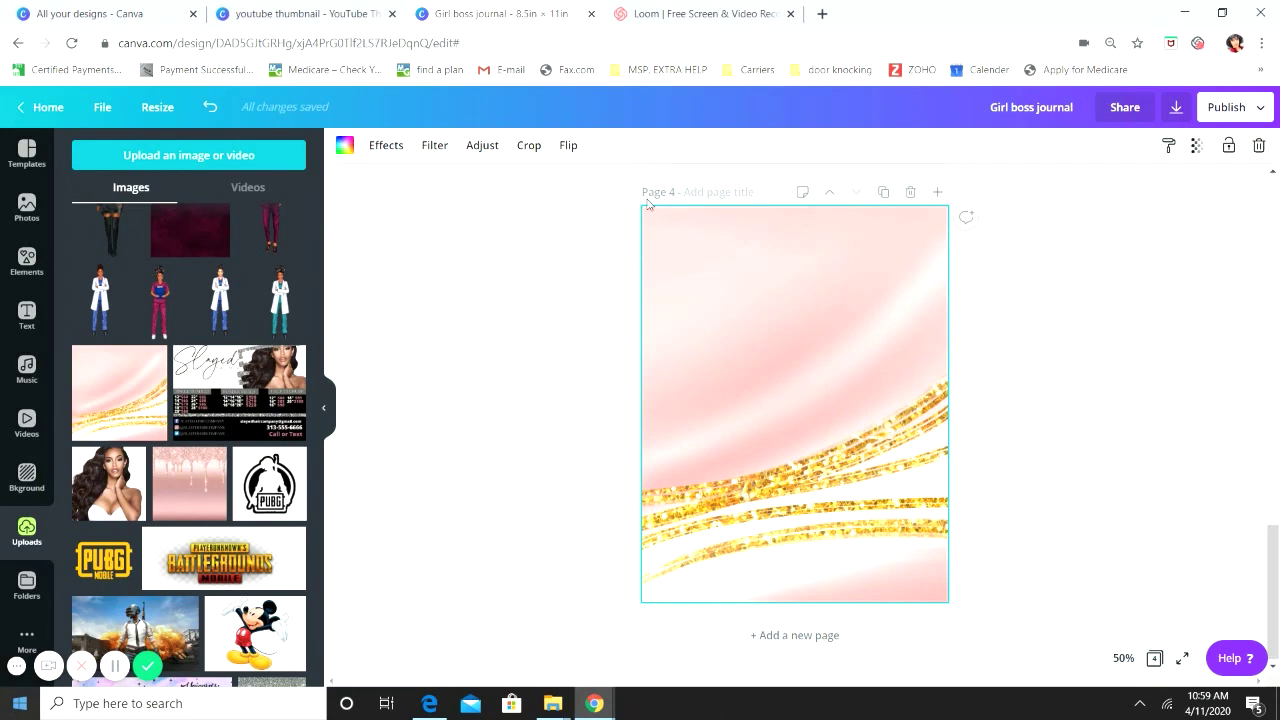
left_click(1086, 394)
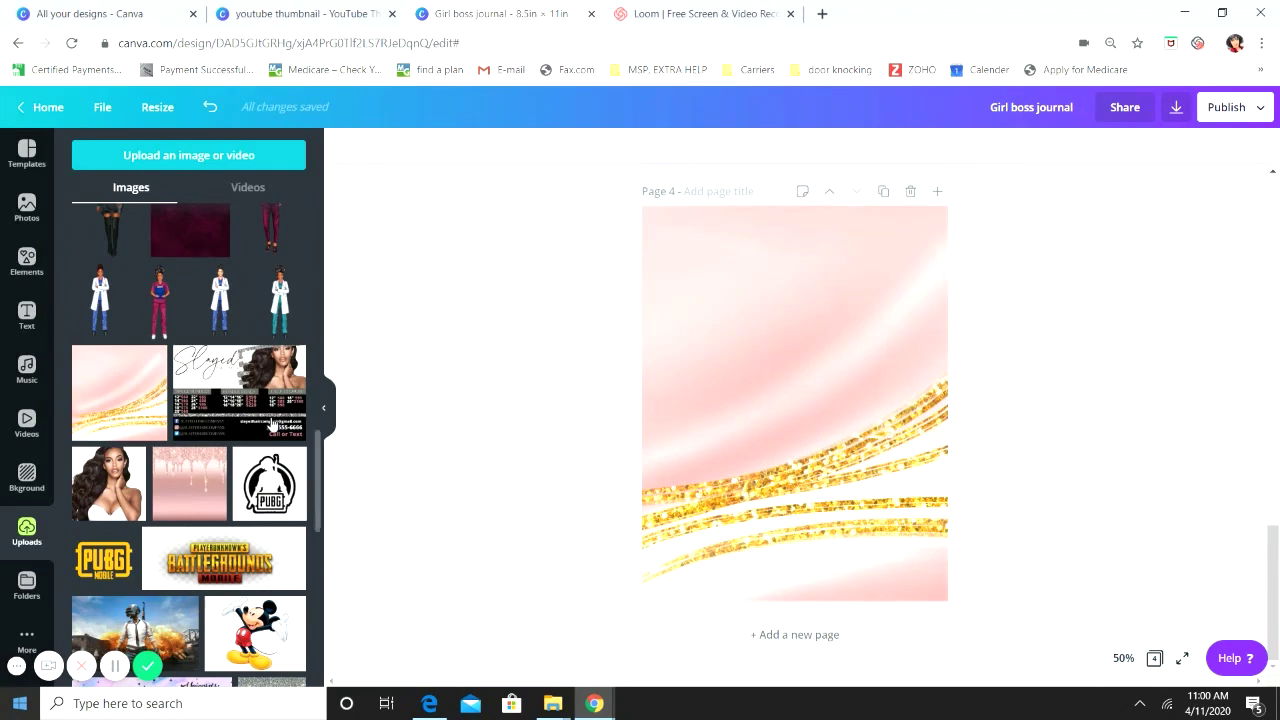
Add the uploaded book stack image, crop its empty upper area, and enlarge it in the lower-left corner of page 4
scroll(253, 398, "up", 10)
scroll(253, 398, "up", 10)
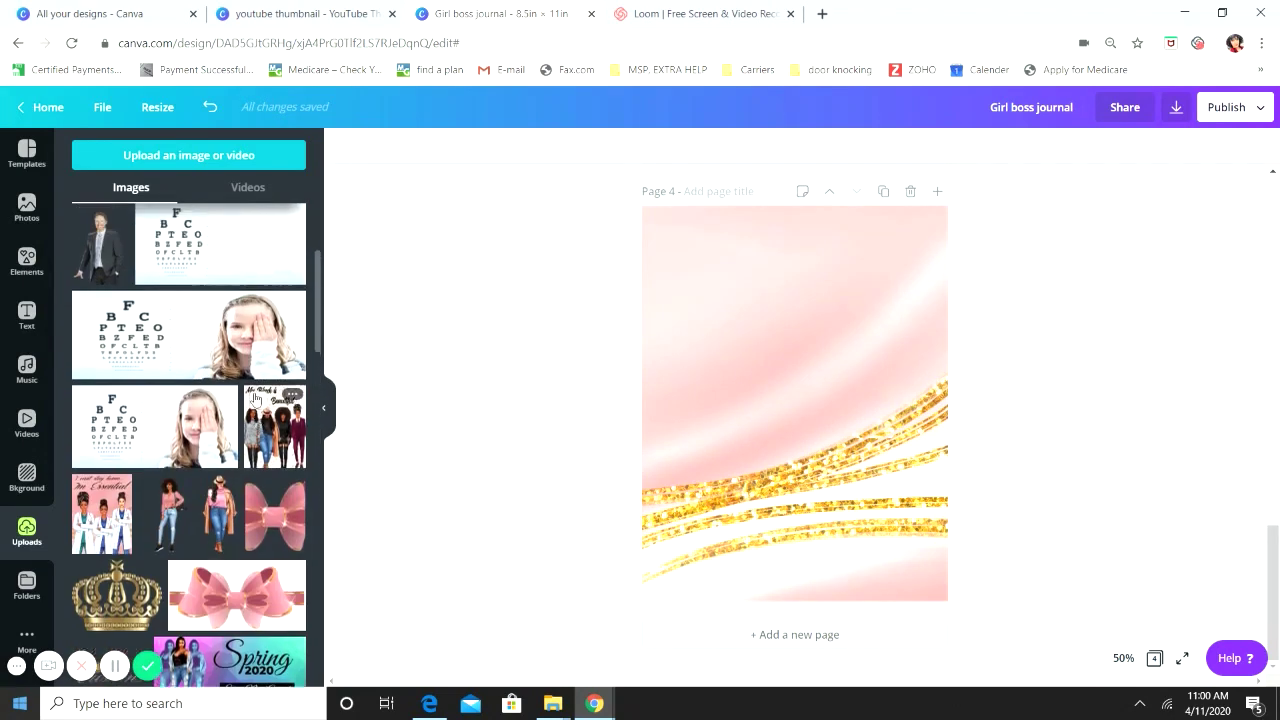
left_click(210, 387)
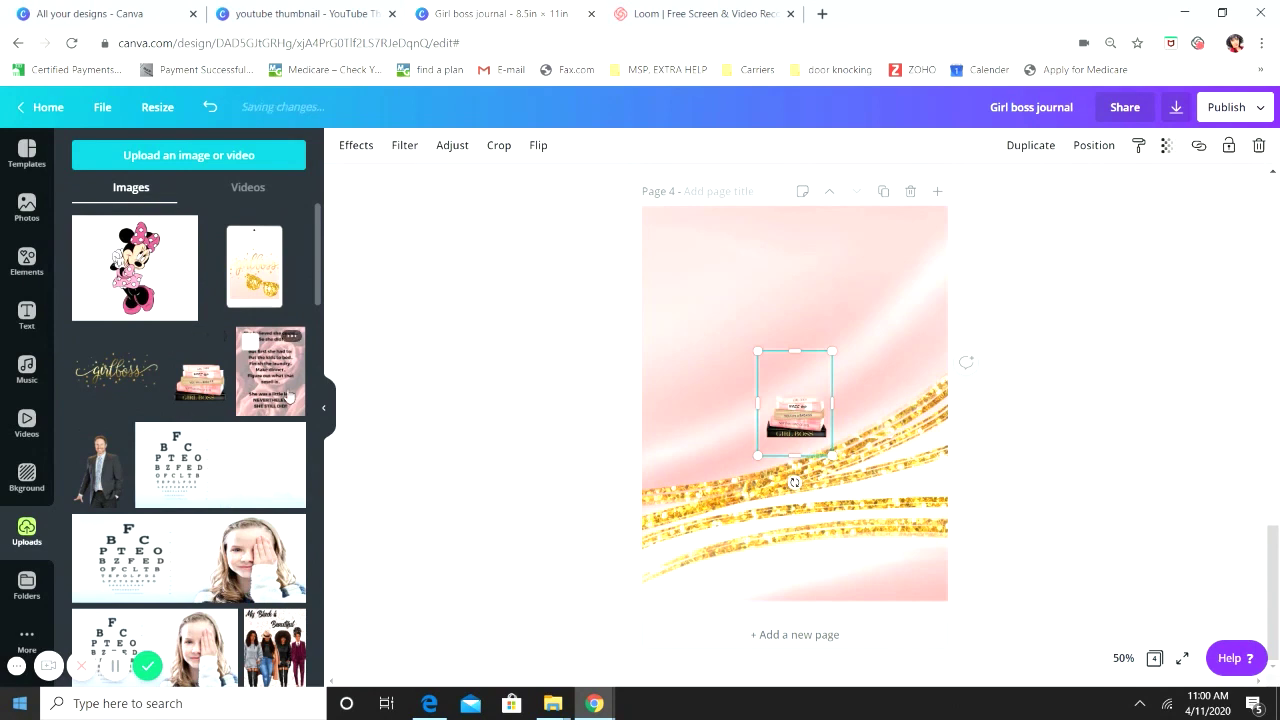
left_click_drag(794, 357, 800, 387)
left_click_drag(797, 452, 606, 552)
left_click_drag(762, 484, 745, 530)
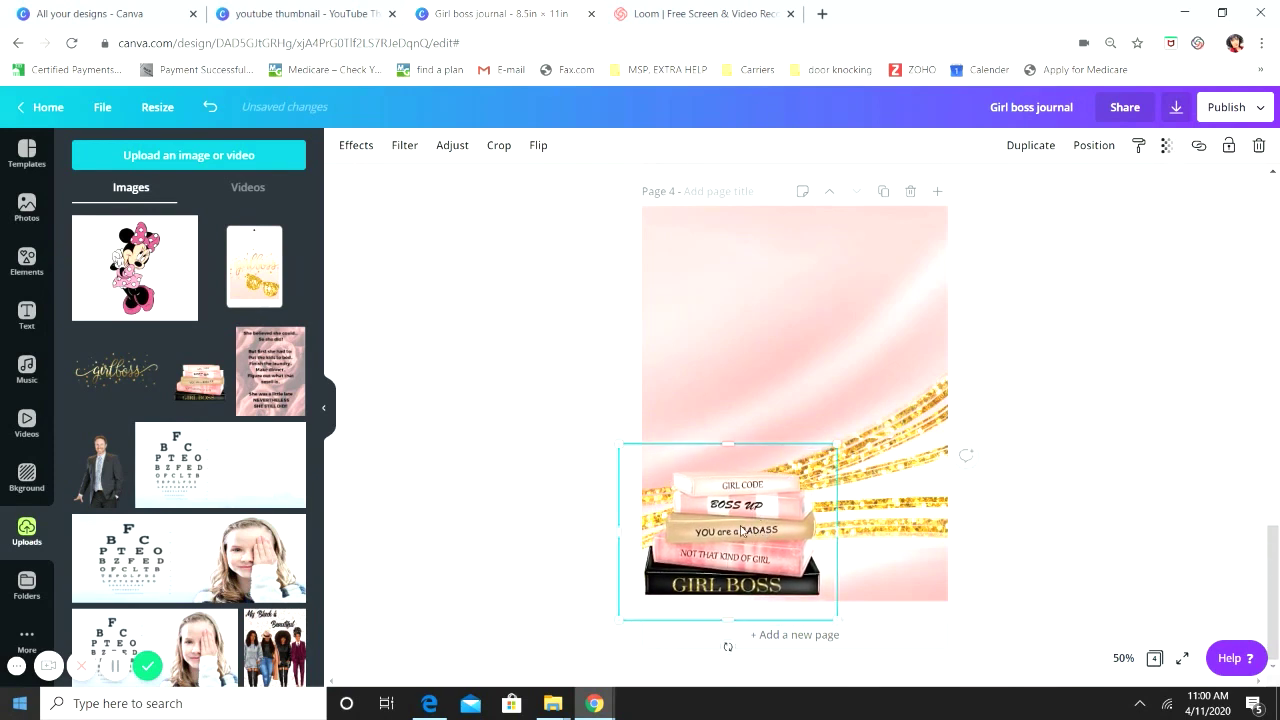
Add the uploaded gold girlboss lettering, crop its empty margins, and enlarge it near the upper edge of page 4
left_click(115, 370)
left_click_drag(807, 331, 806, 367)
left_click_drag(799, 457, 932, 480)
left_click_drag(867, 410, 804, 249)
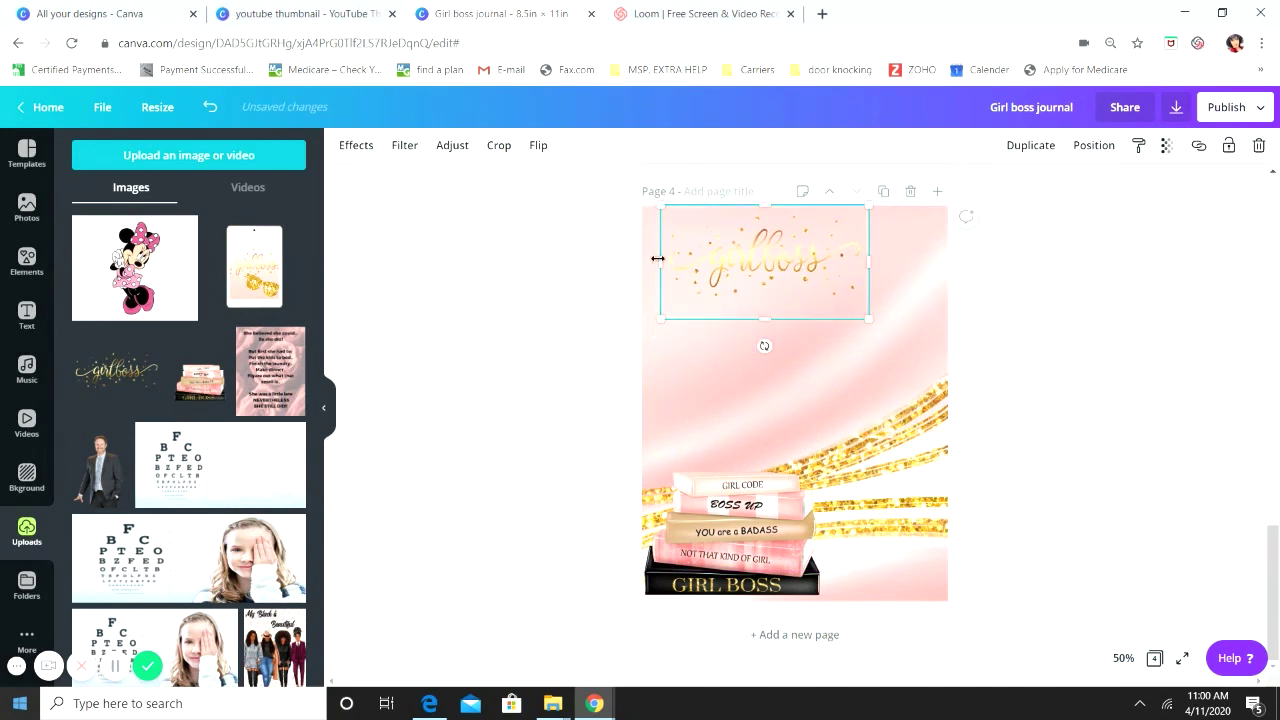
left_click(271, 293)
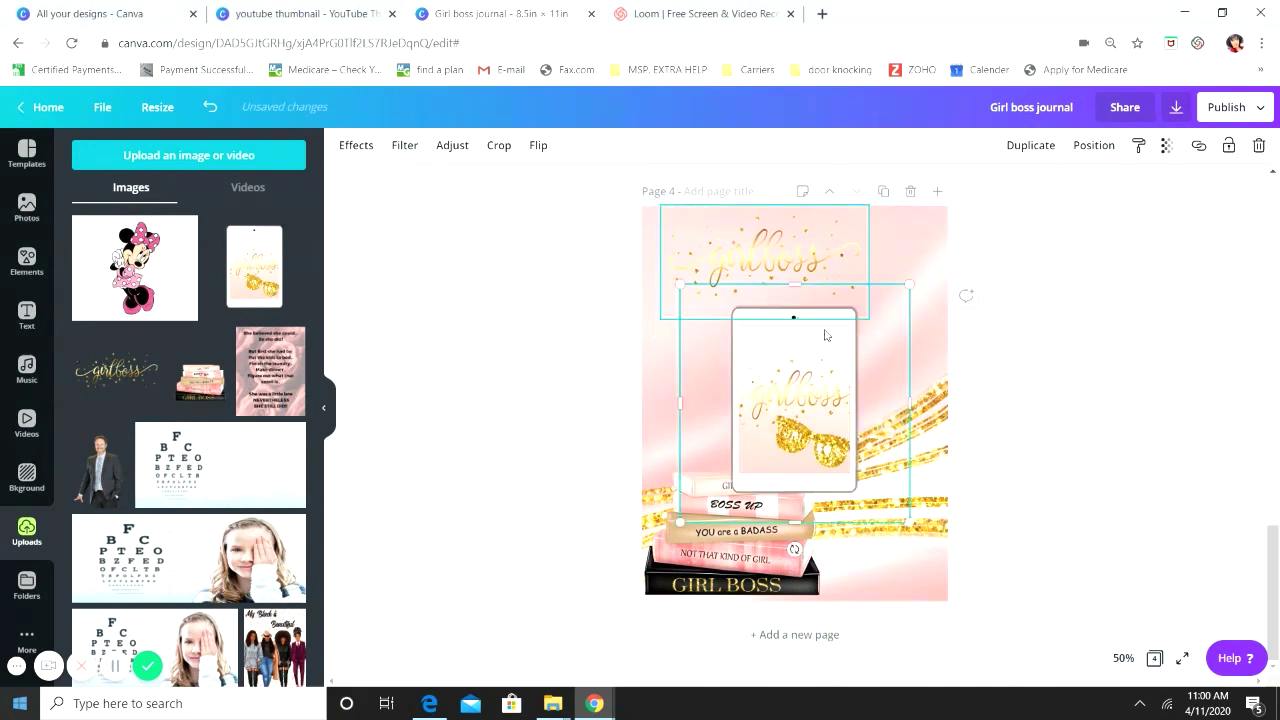
scroll(318, 298, "down", 5)
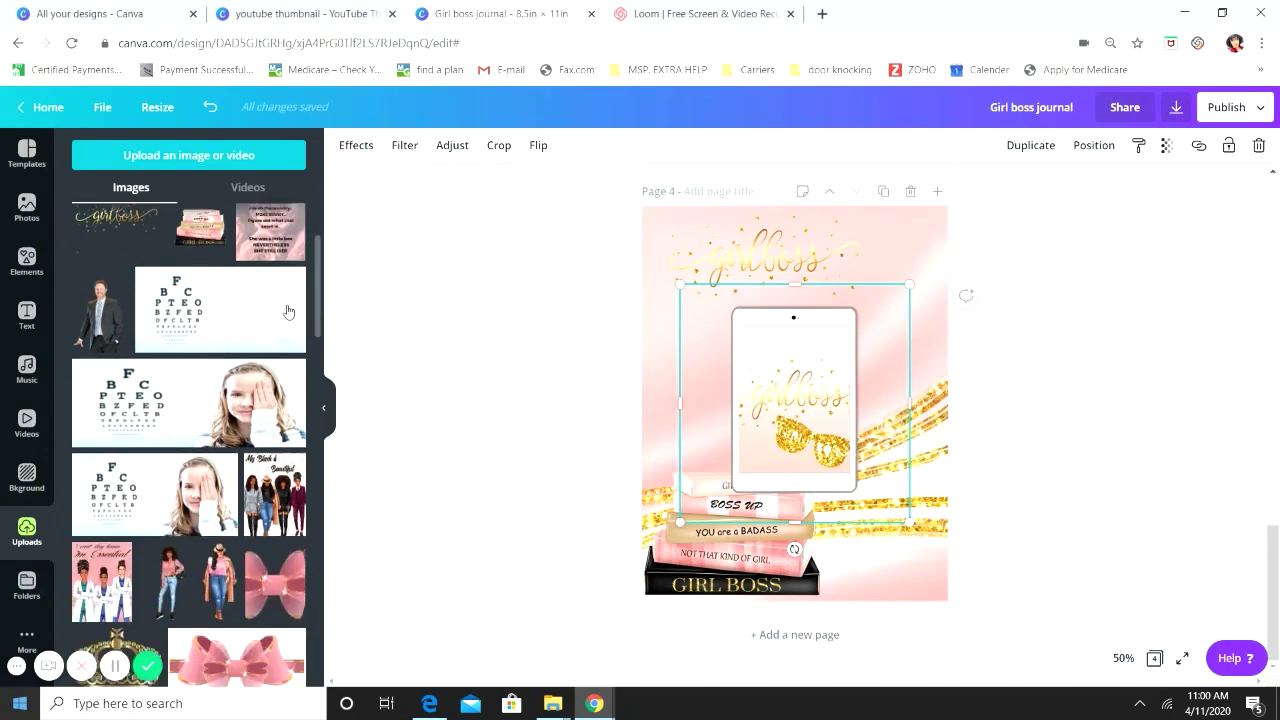
scroll(287, 305, "up", 5)
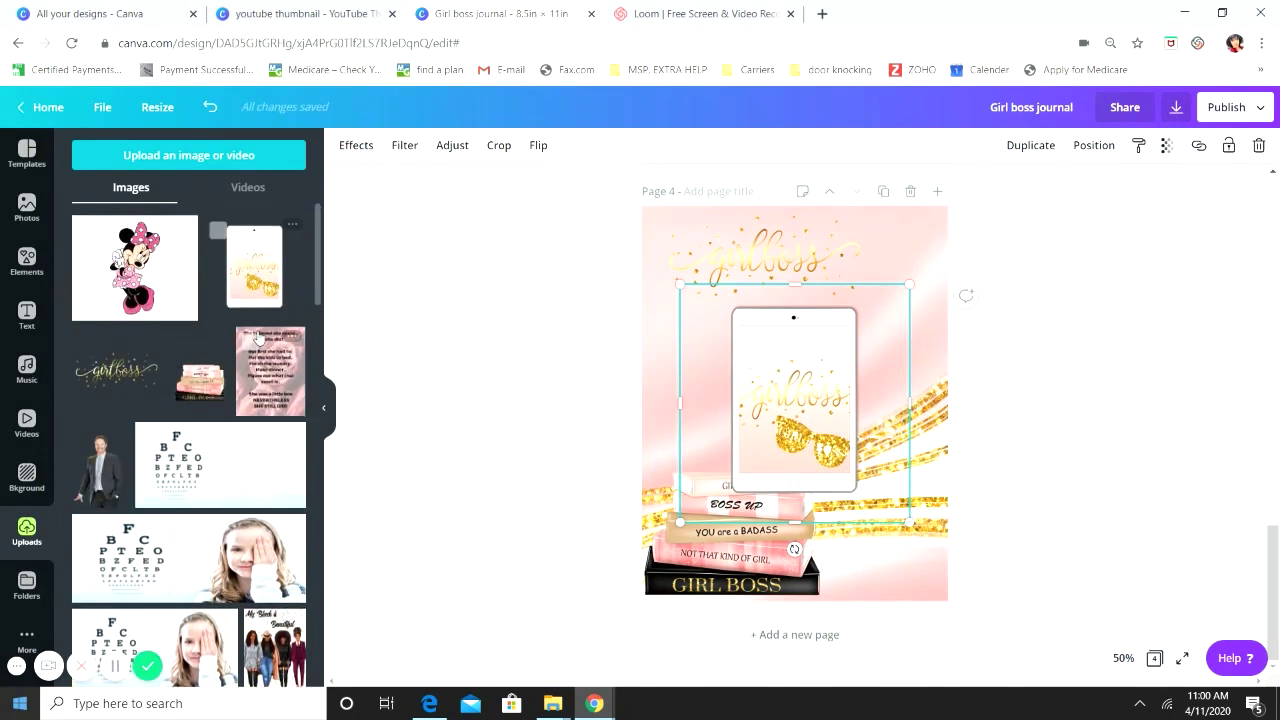
key("Delete")
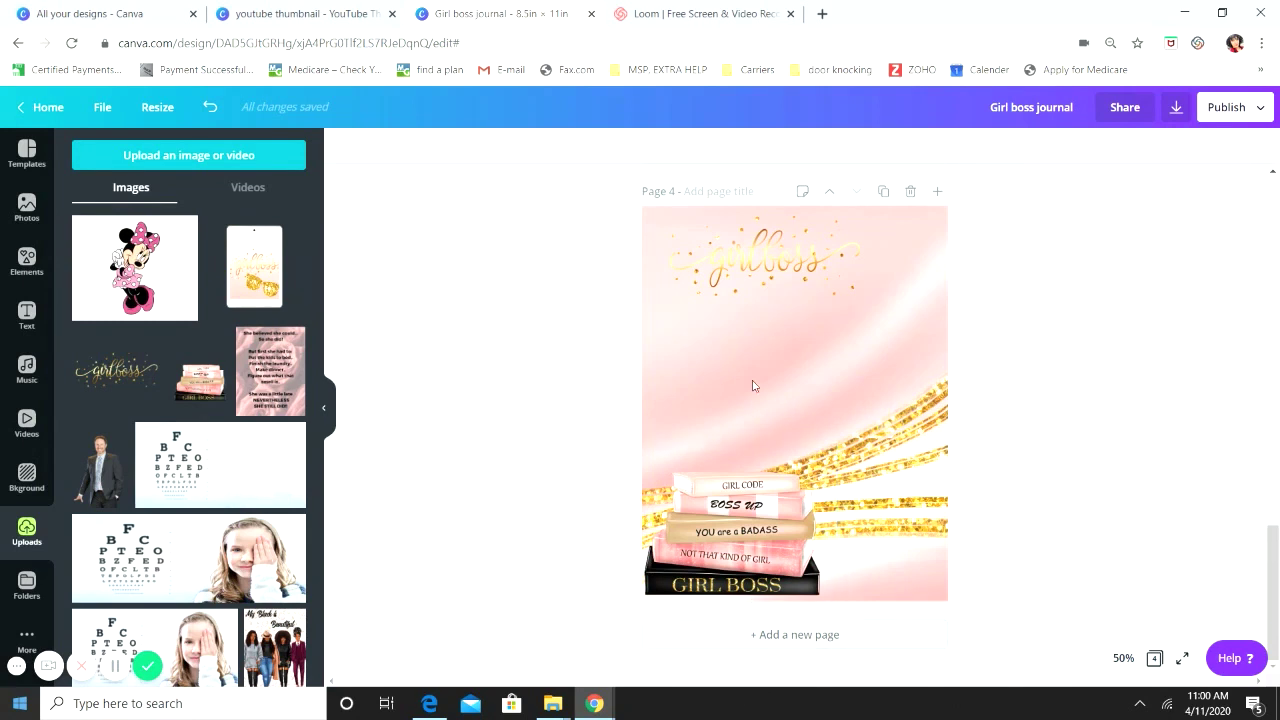
Enlarge the book stack slightly in the lower-left part of page 4
left_click(692, 617)
scroll(692, 617, "up", 2)
scroll(730, 610, "down", 2)
left_click(808, 262)
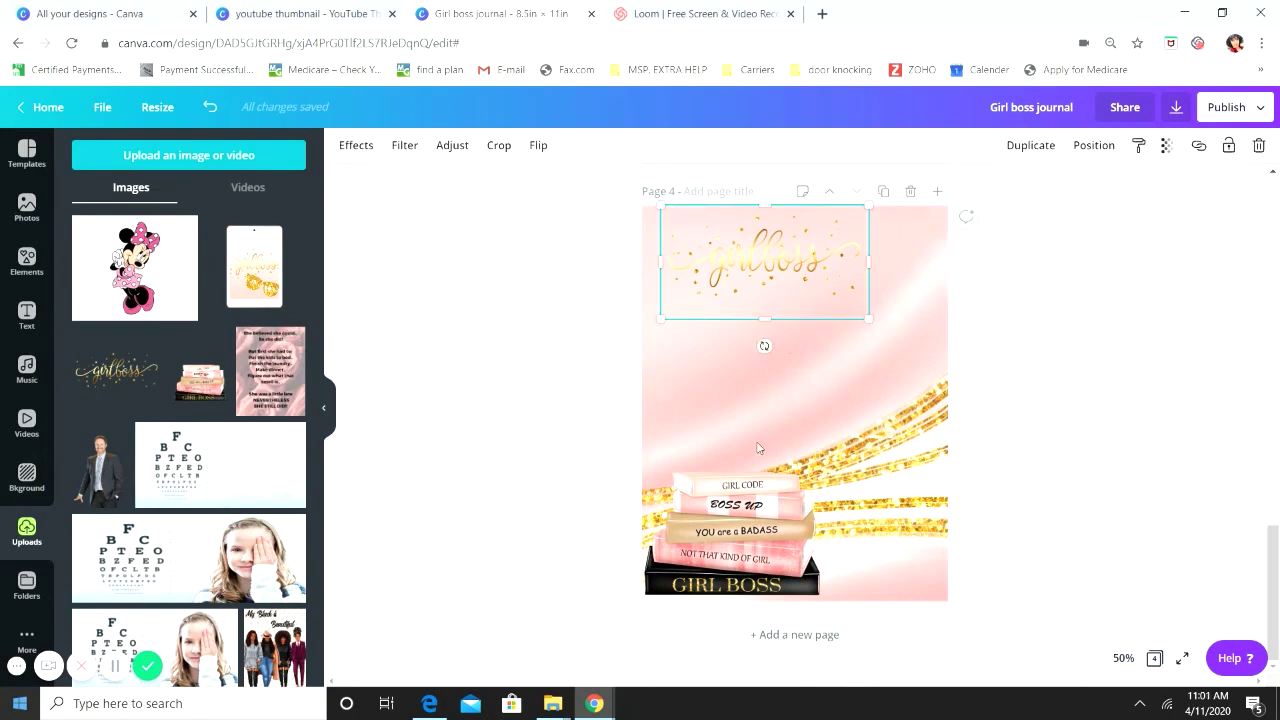
left_click(796, 511)
left_click_drag(850, 437, 874, 423)
left_click(348, 400)
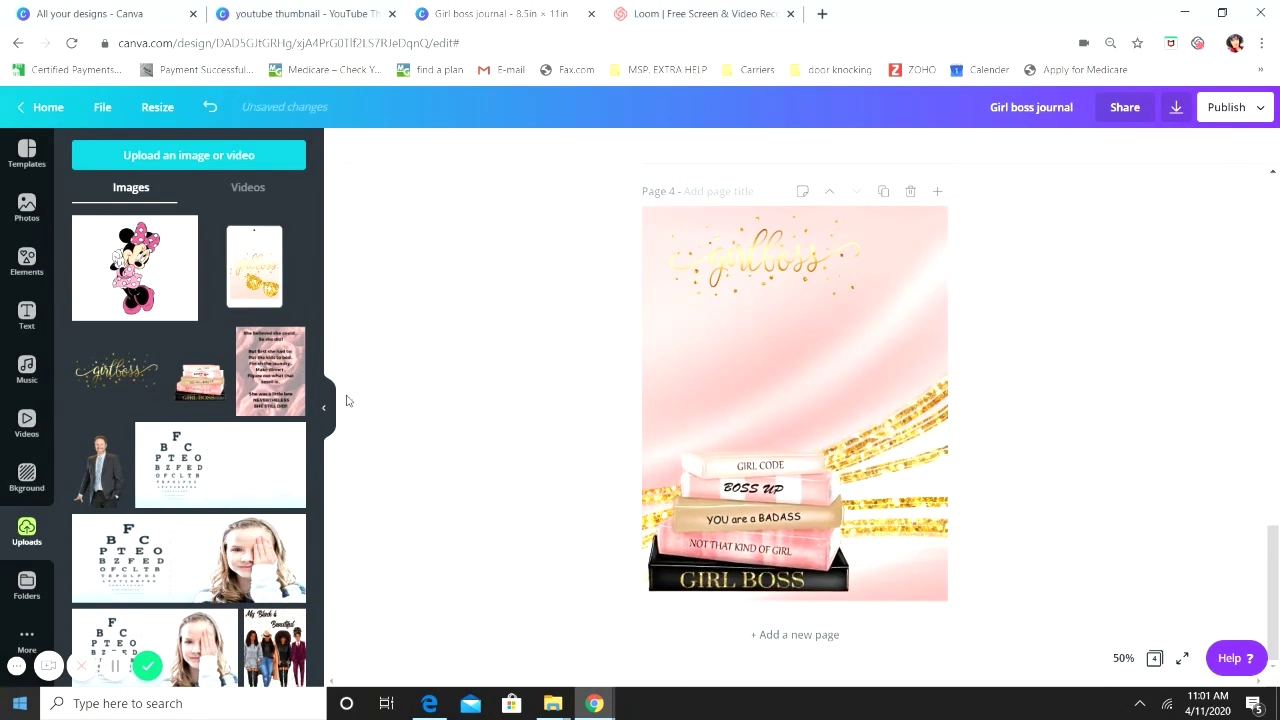
Add the uploaded woman with the hat and tan coat and enlarge her along the right side of page 4
scroll(206, 330, "down", 5)
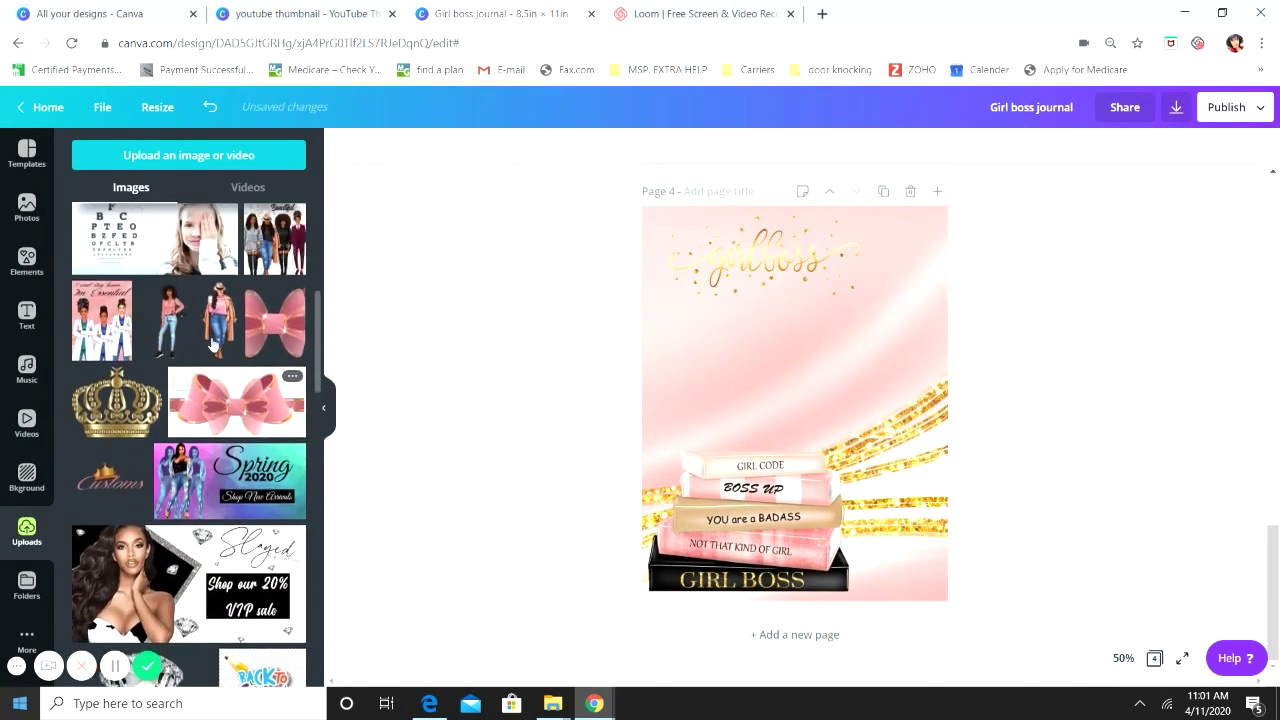
left_click(219, 320)
left_click_drag(800, 390, 902, 430)
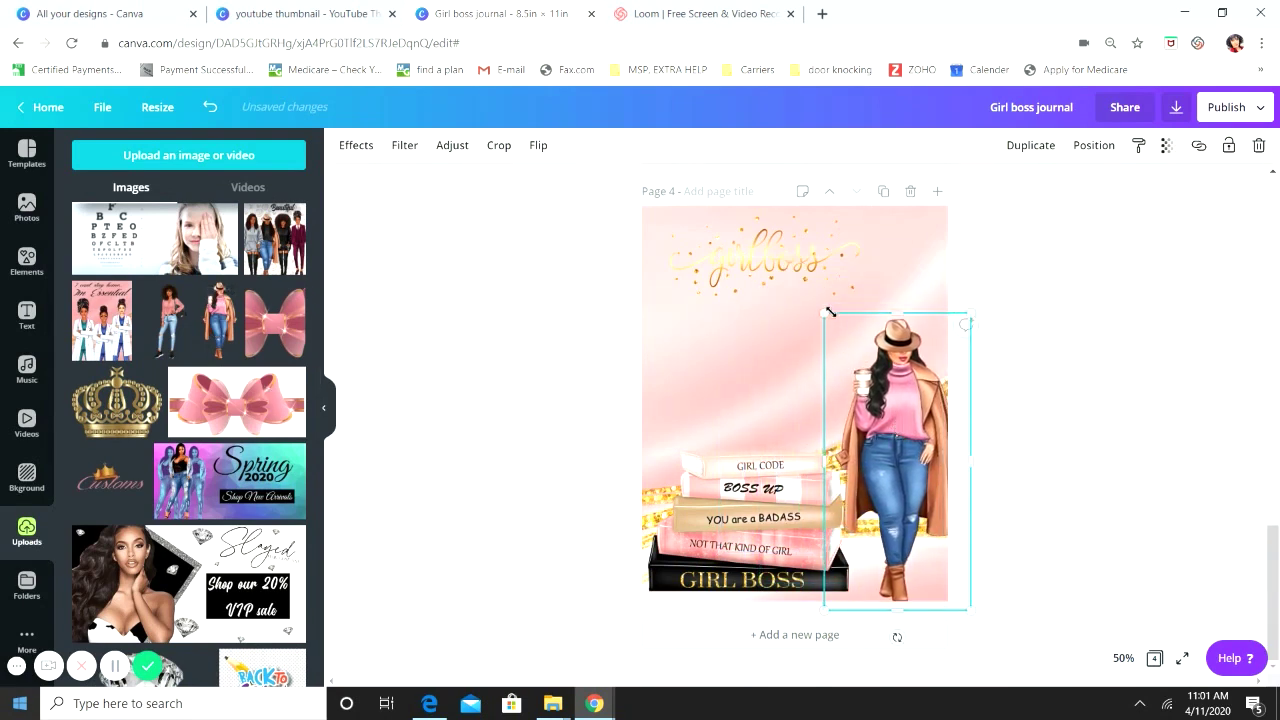
left_click_drag(829, 312, 793, 250)
left_click(1103, 410)
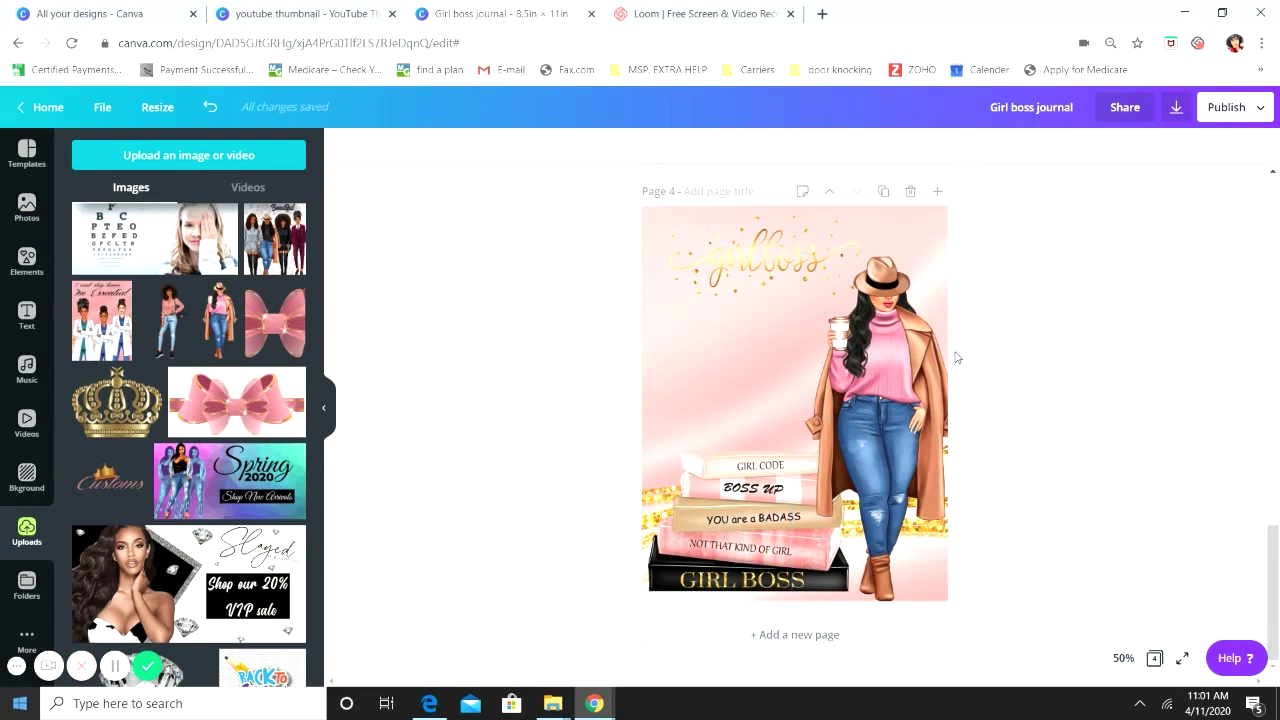
Send the woman image backward to the lowest layer, behind the book stack
left_click(897, 400)
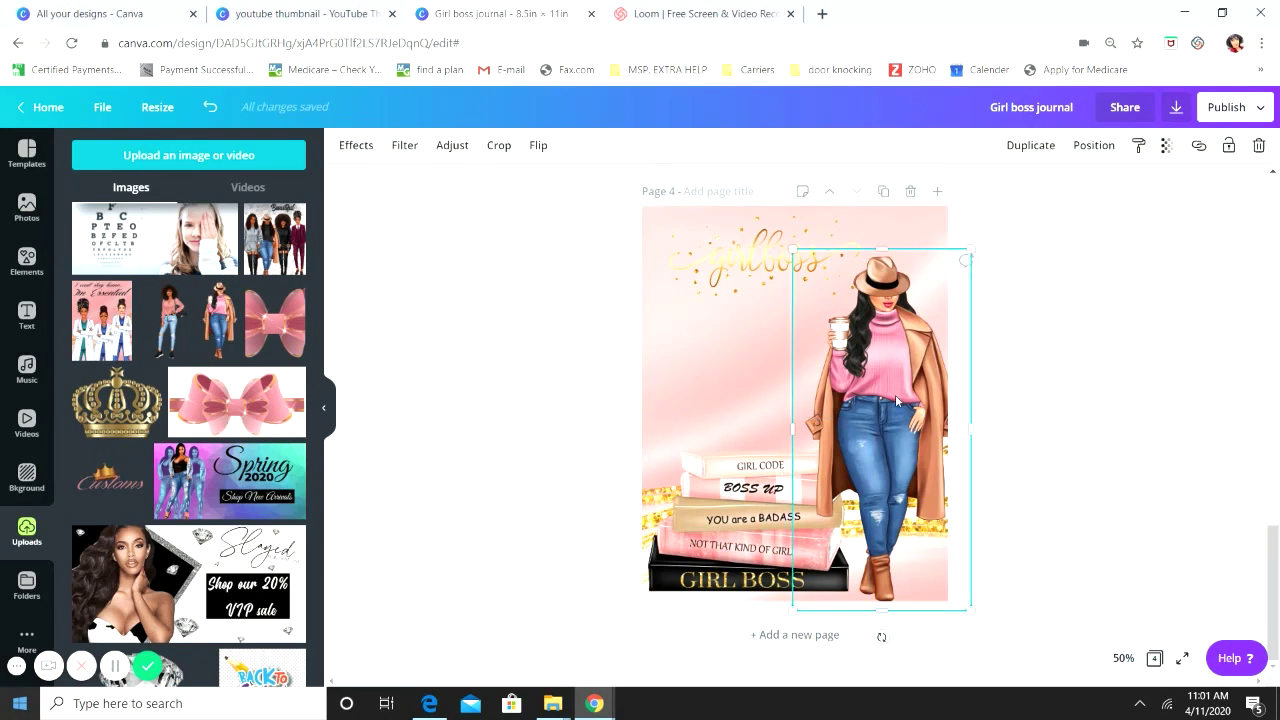
left_click(1100, 152)
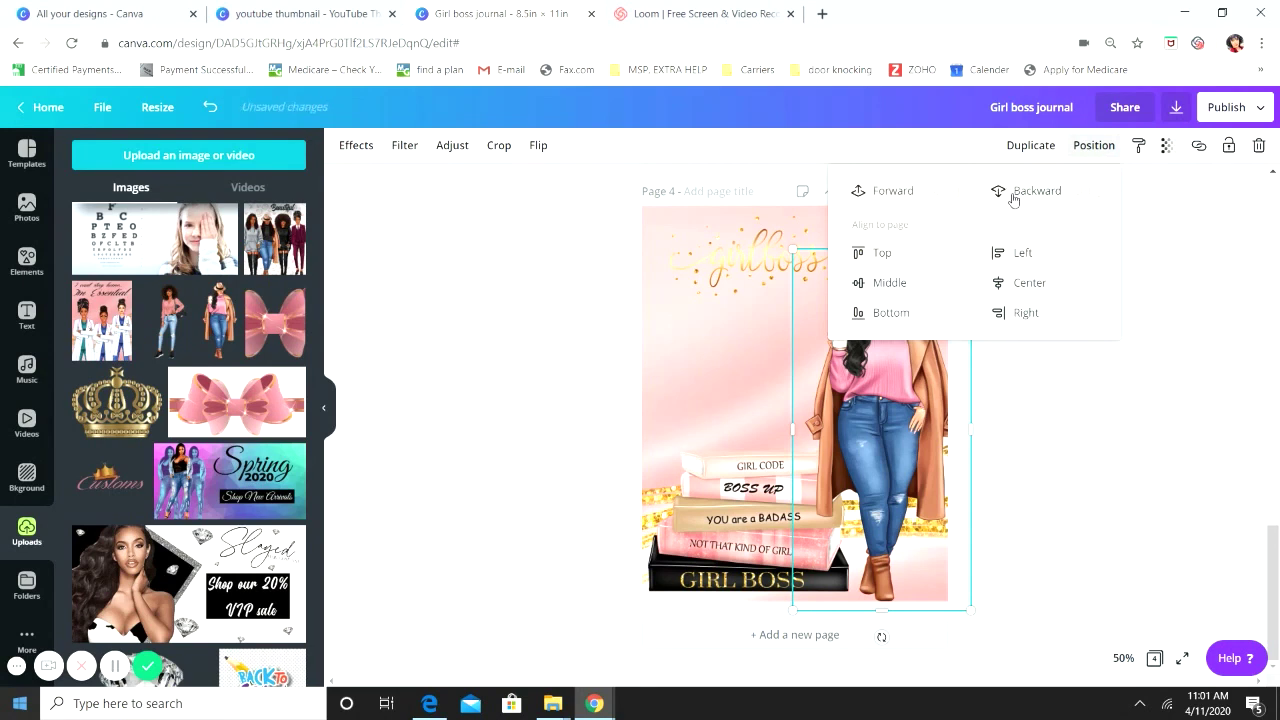
left_click(1028, 383)
left_click(934, 441)
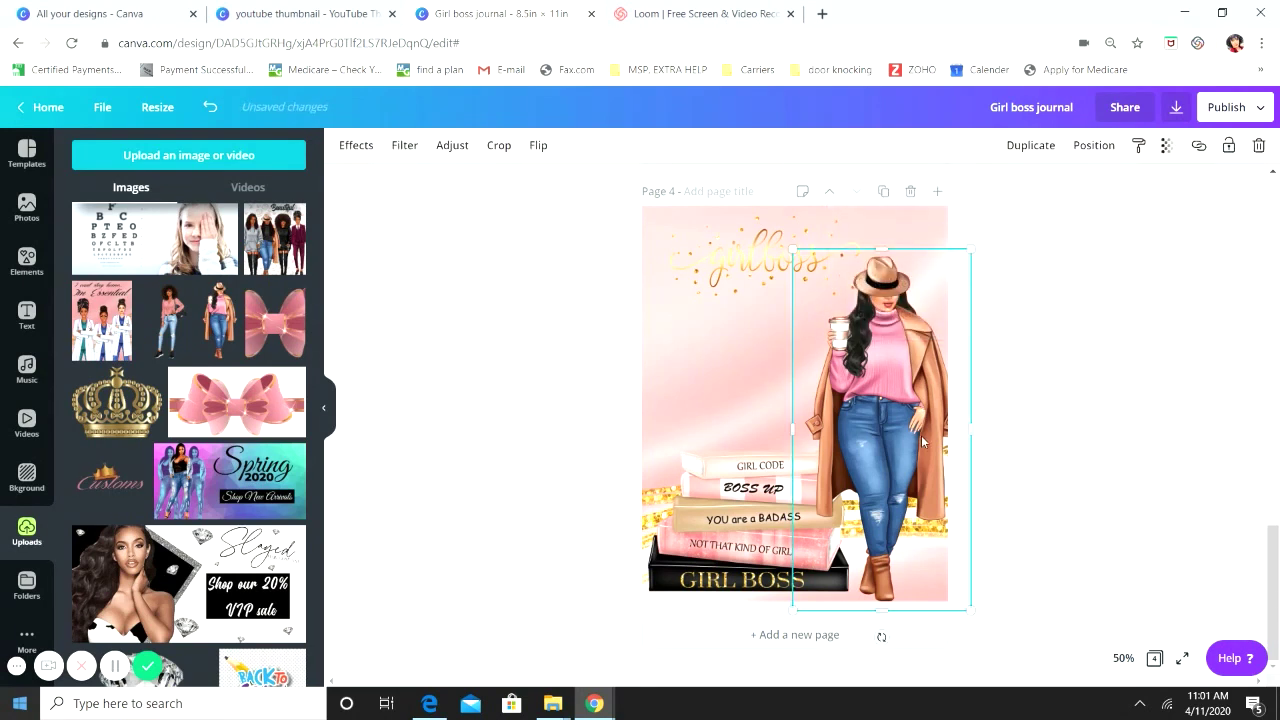
left_click(1085, 150)
left_click(1040, 191)
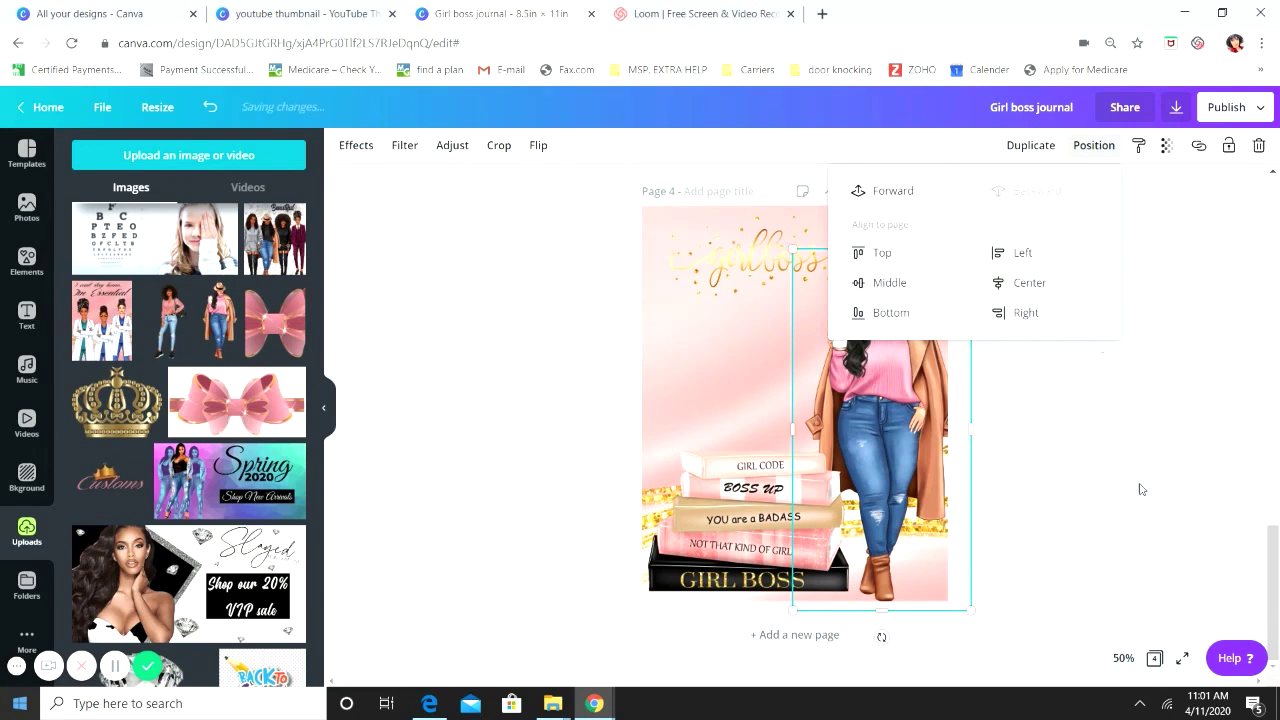
left_click(1099, 346)
left_click(451, 480)
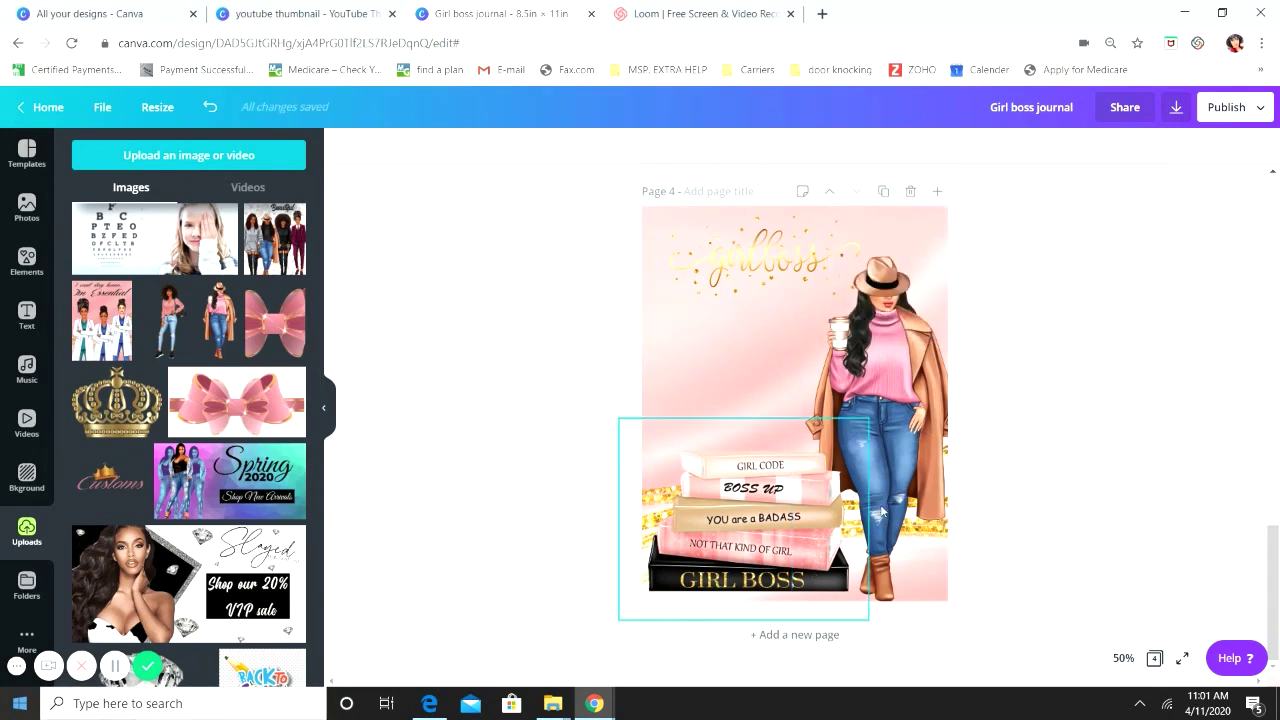
left_click(893, 483)
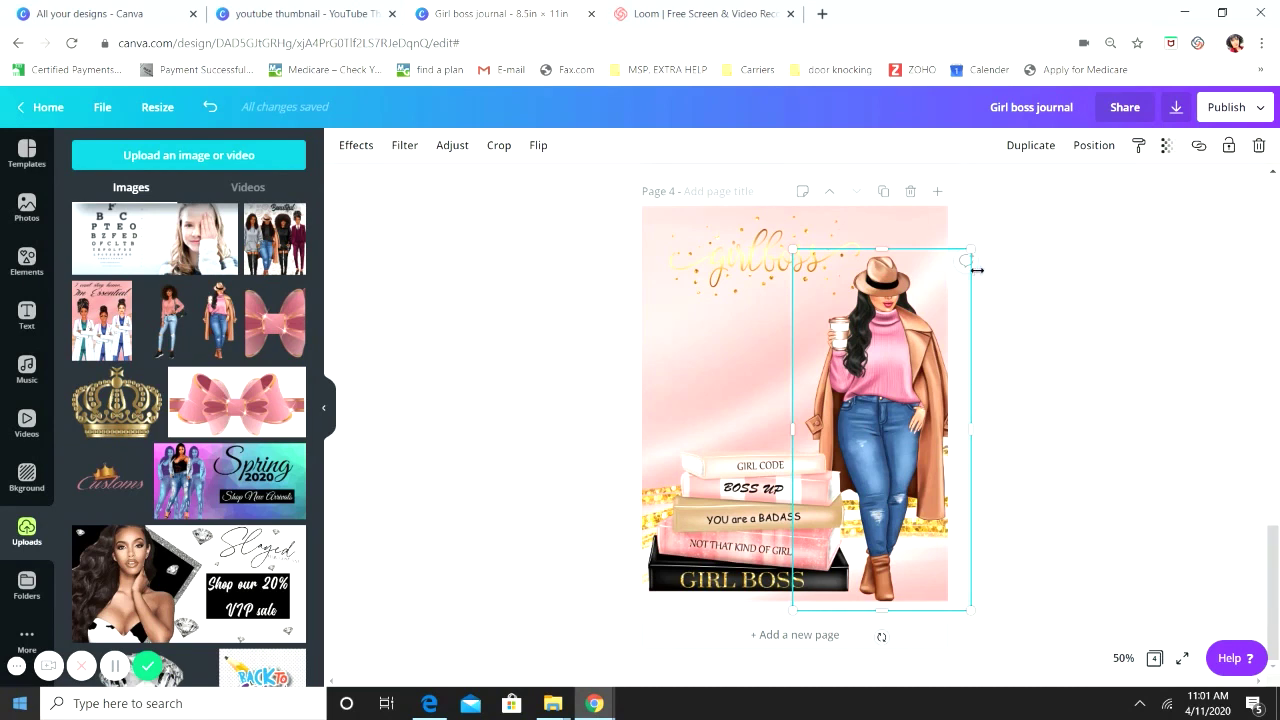
left_click(1070, 413)
Enlarge the gold girlboss lettering and tilt it upward to the right so that it spans the upper part of page 4
left_click(814, 275)
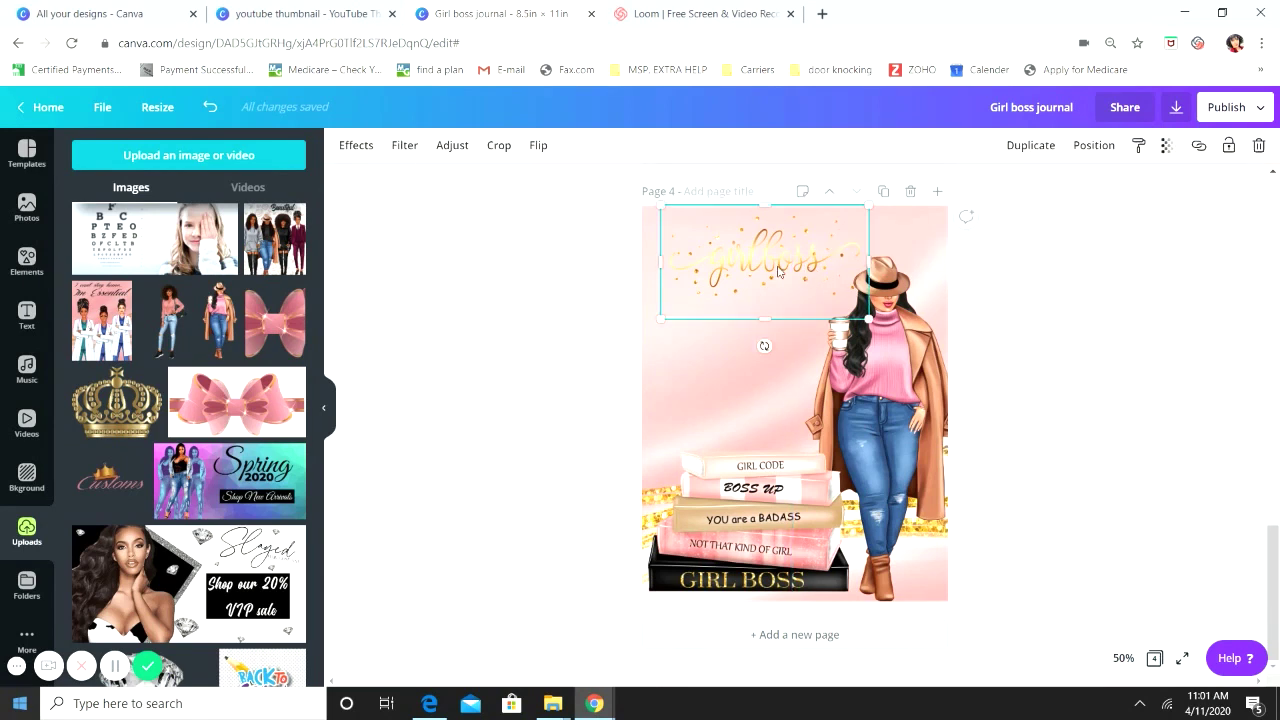
left_click_drag(868, 206, 930, 200)
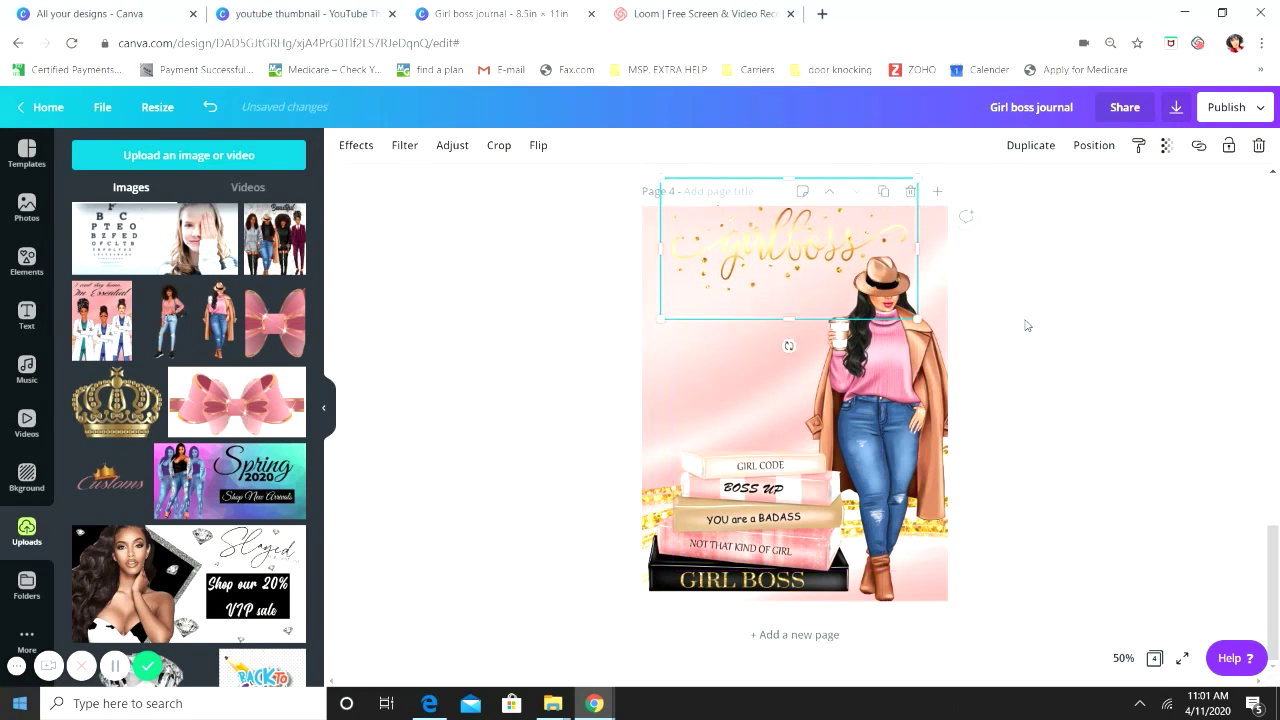
left_click_drag(799, 255, 776, 282)
left_click_drag(769, 372, 785, 369)
left_click_drag(656, 367, 782, 328)
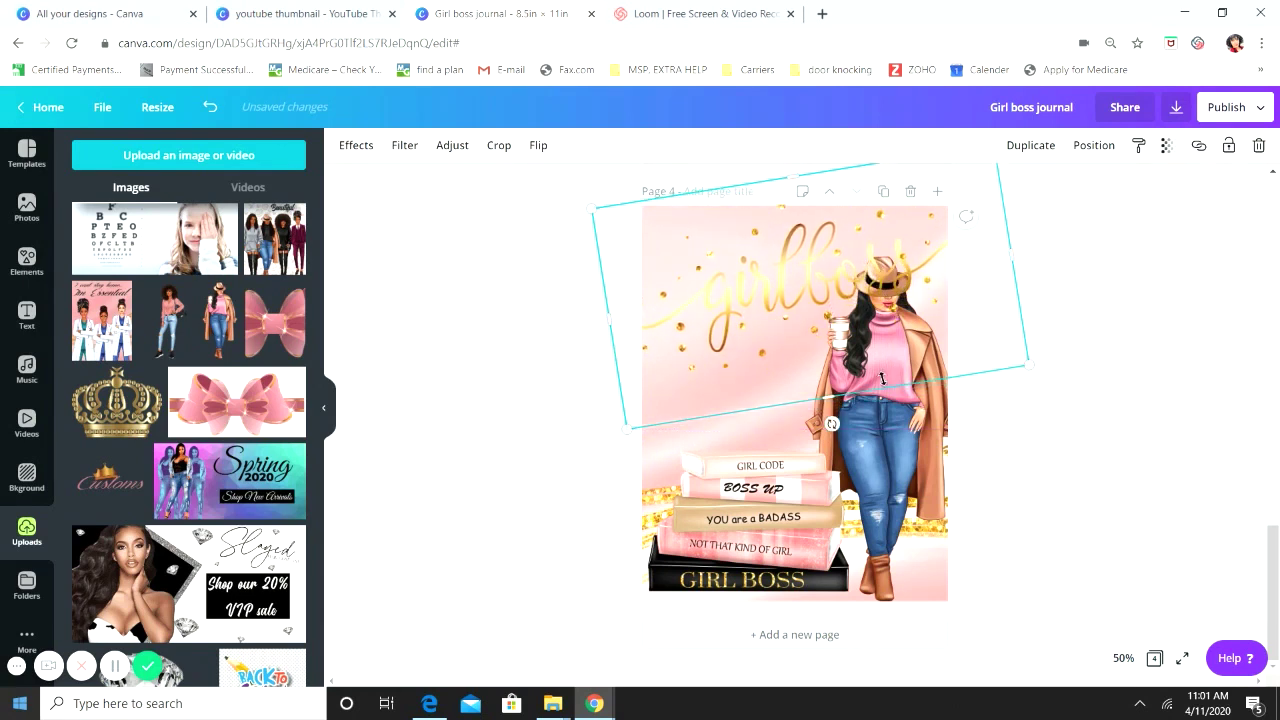
Send the girlboss lettering backward to the lowest layer, behind the woman's hat
left_click(1093, 145)
left_click(1041, 196)
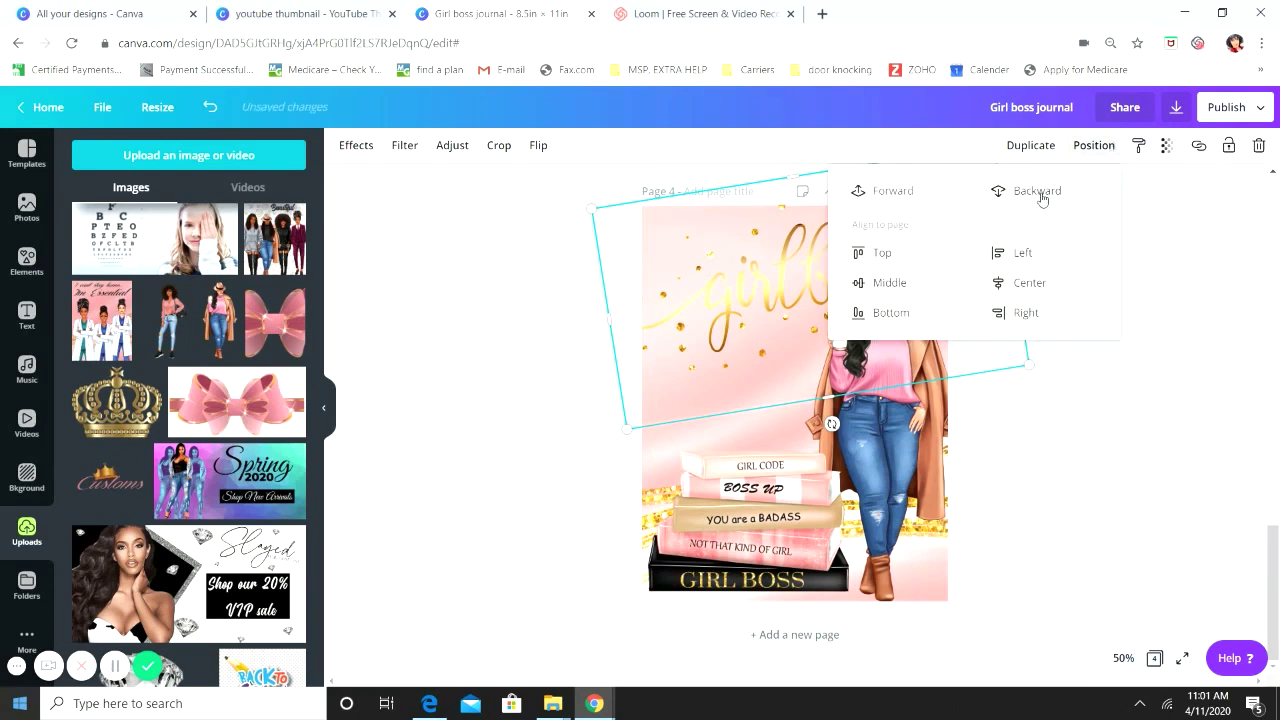
left_click(1066, 415)
left_click(900, 296)
left_click(1106, 157)
left_click(1050, 190)
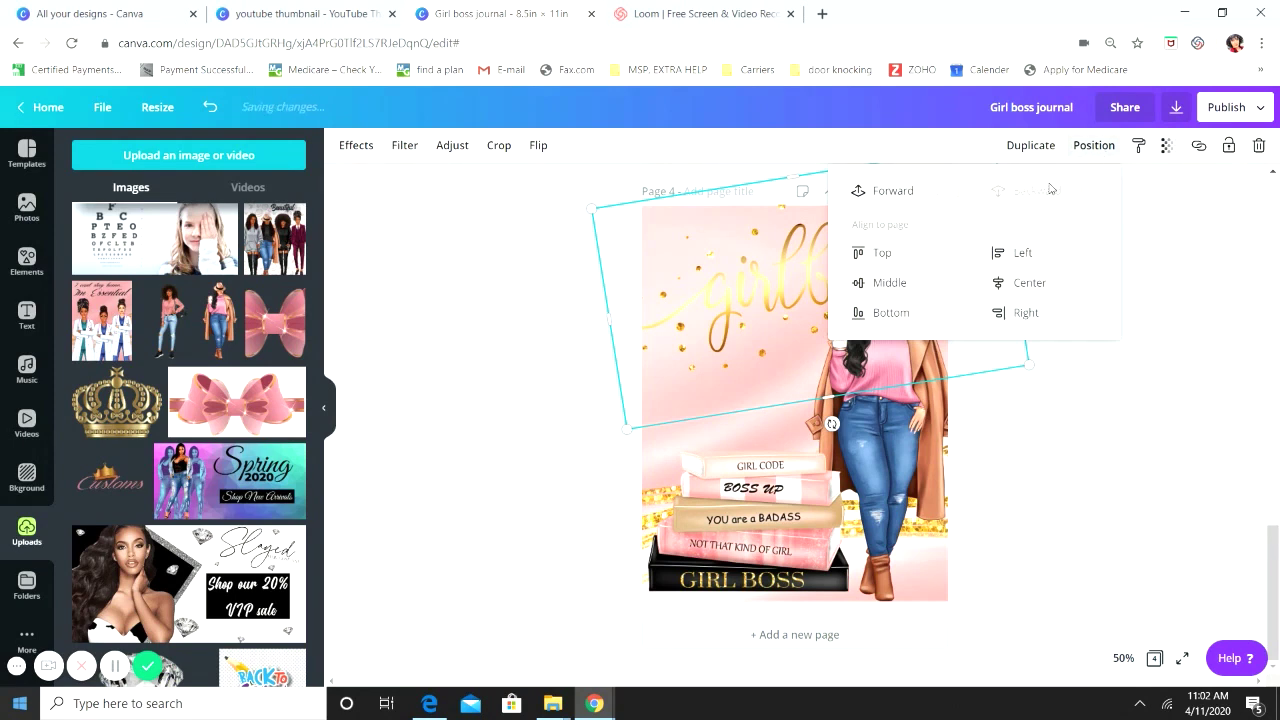
Shrink the tilted girlboss lettering to about 9.8 in wide so that it fits across the upper part of page 4
left_click(1053, 441)
left_click(914, 330)
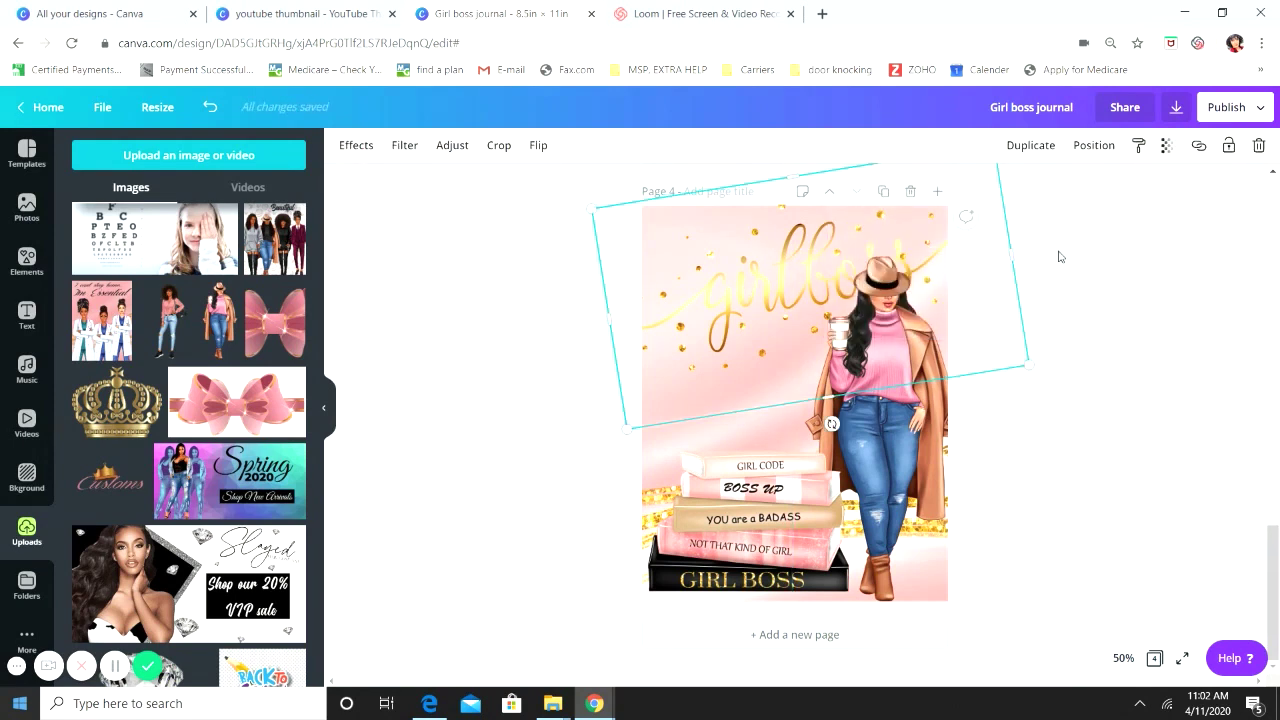
left_click_drag(1022, 366, 970, 318)
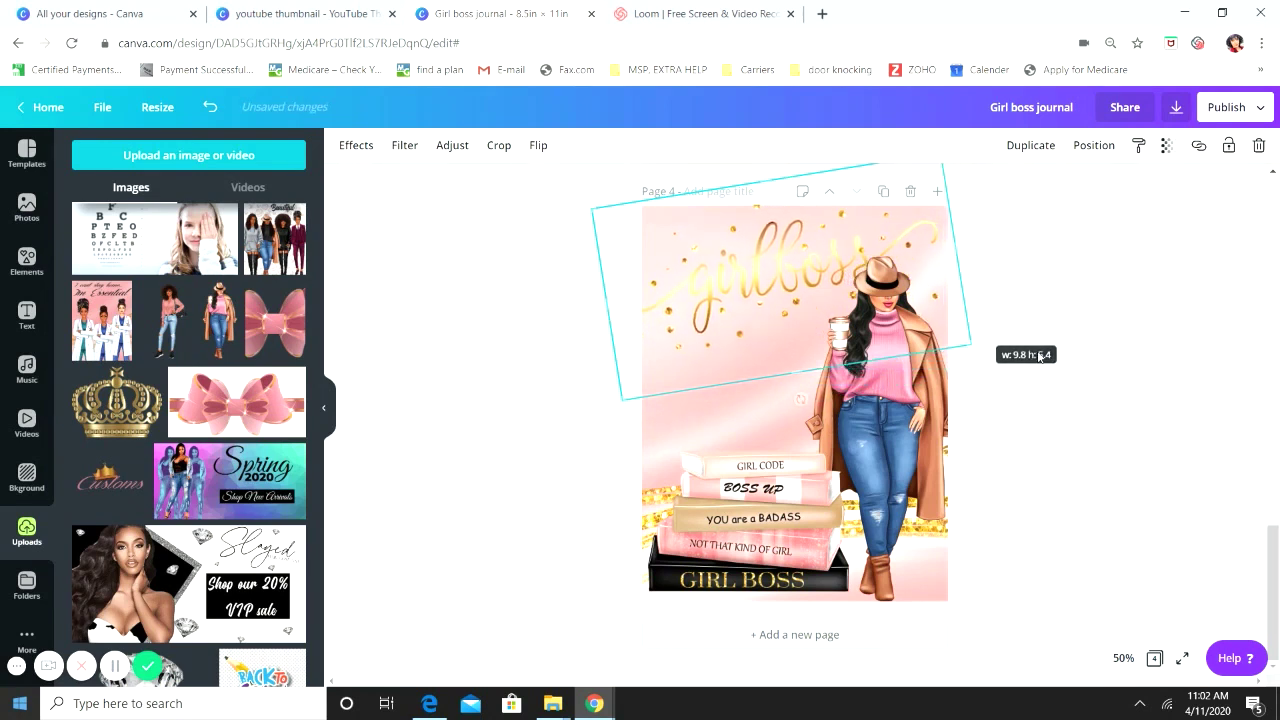
left_click(832, 283)
left_click(805, 283)
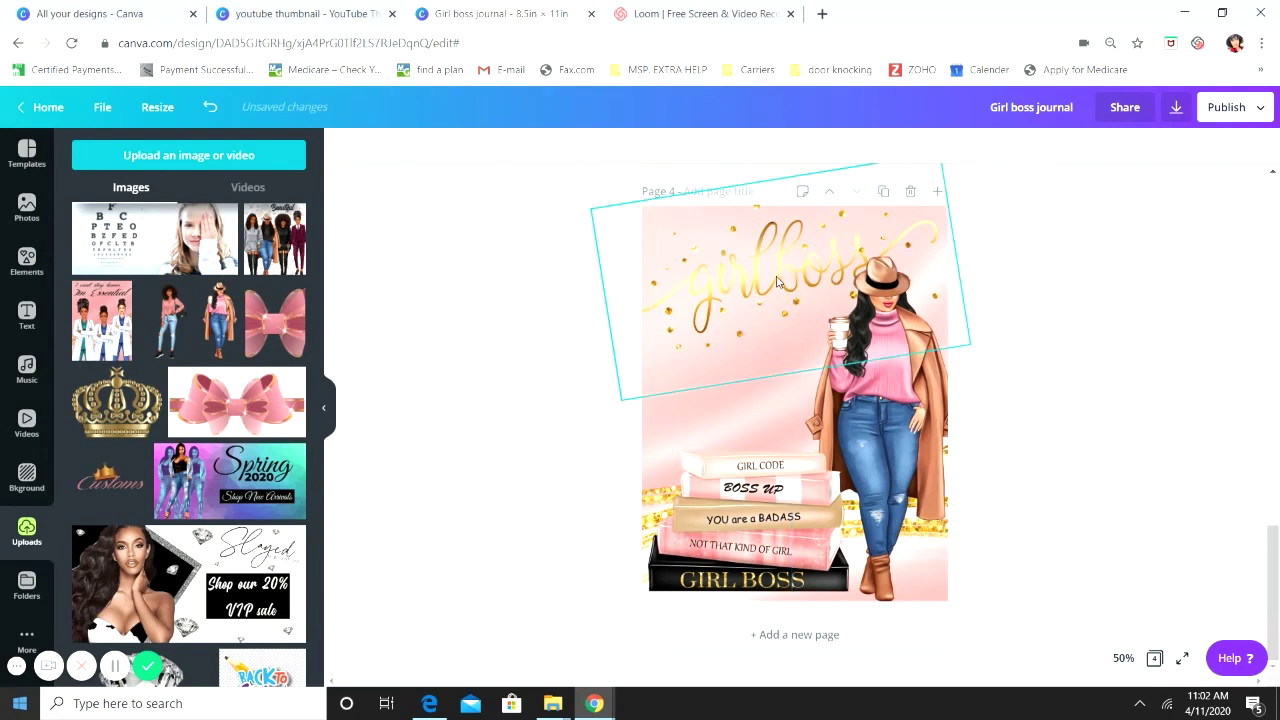
Shrink the woman image slightly and nudge it left so that her hat sits below the end of the lettering
left_click(900, 418)
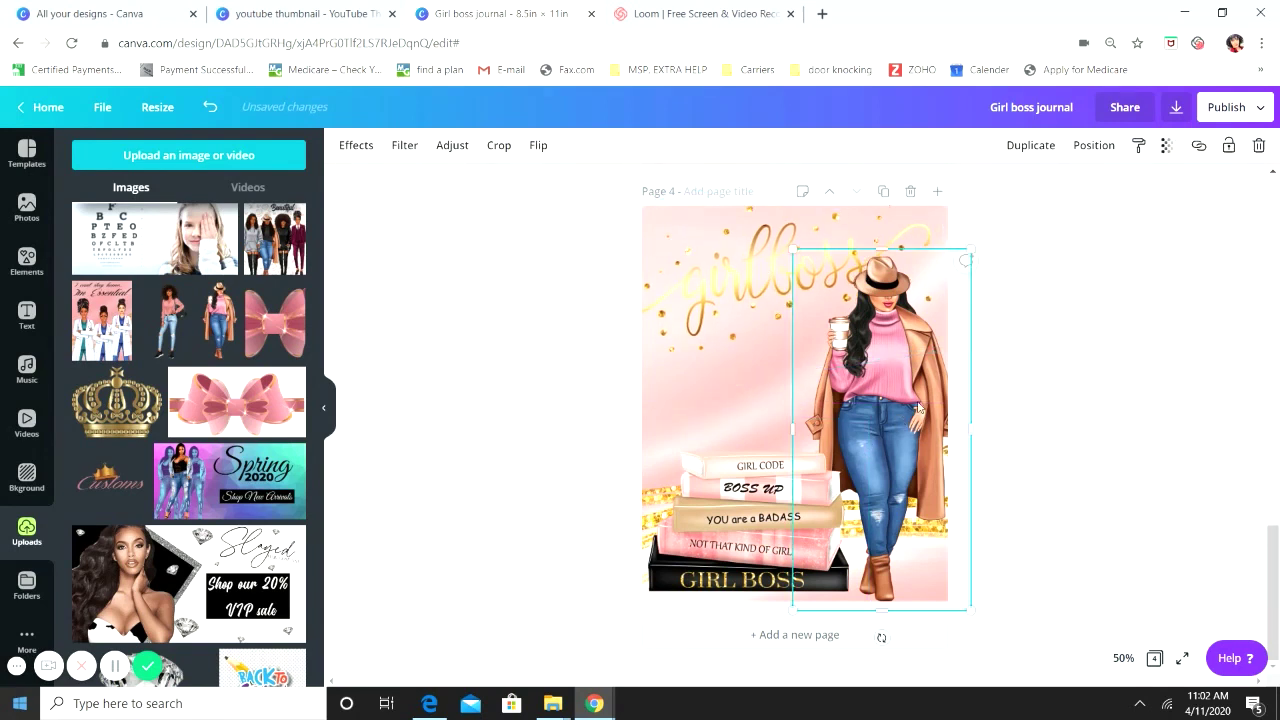
left_click_drag(793, 250, 810, 279)
left_click(967, 418)
left_click_drag(930, 410, 921, 411)
Enlarge the girlboss lettering slightly so that its final stroke reaches the right edge of page 4
left_click(872, 274)
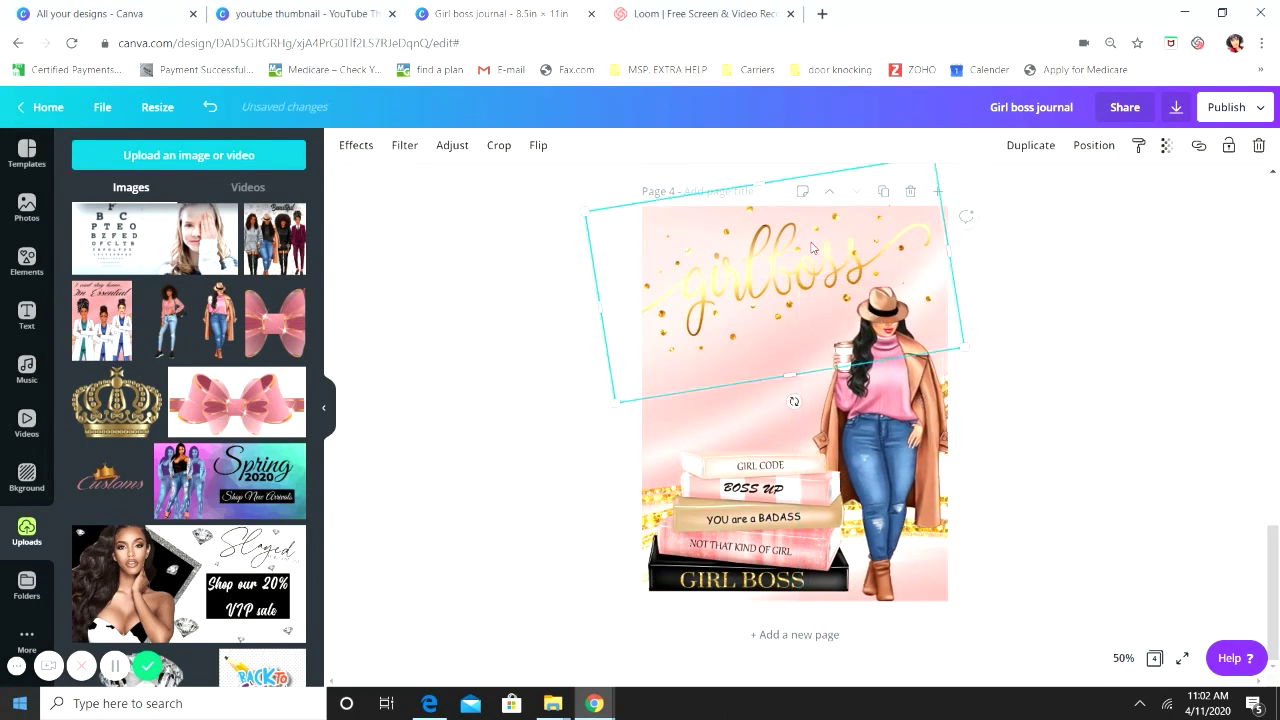
left_click_drag(977, 354, 994, 366)
left_click(1110, 471)
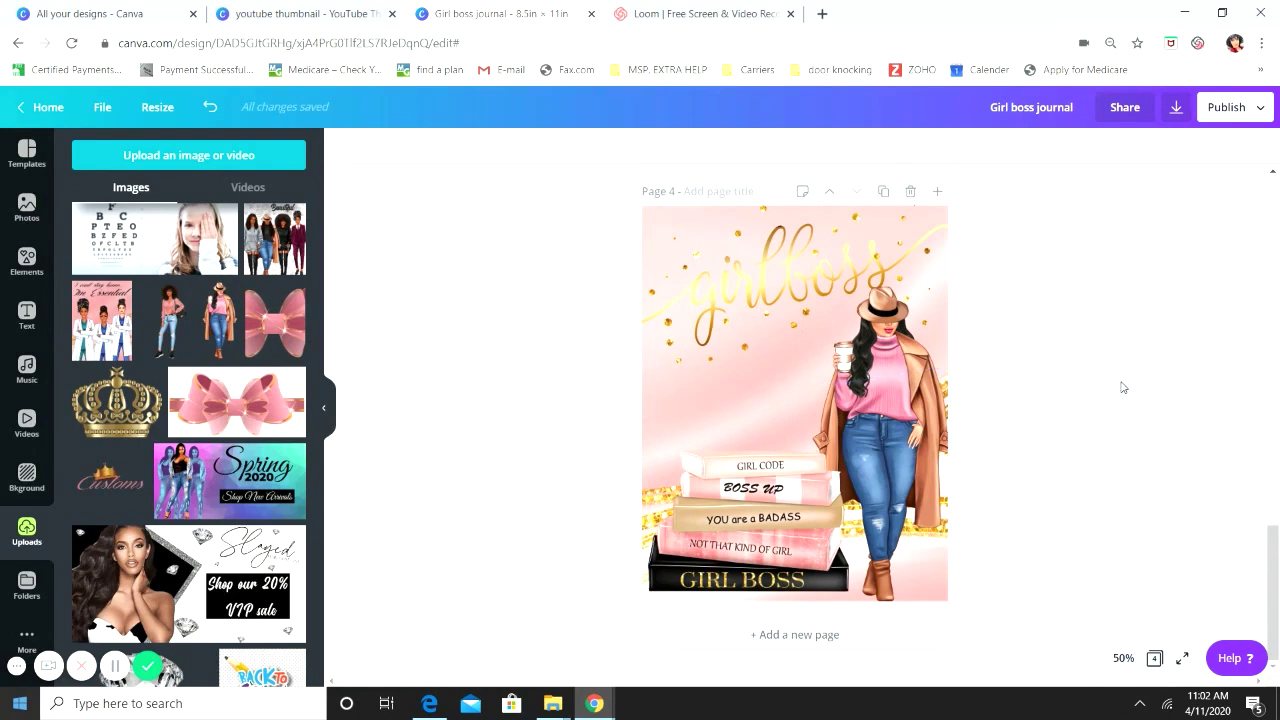
Add page 5 after the finished cover, with the same pink and gold background
left_click(826, 636)
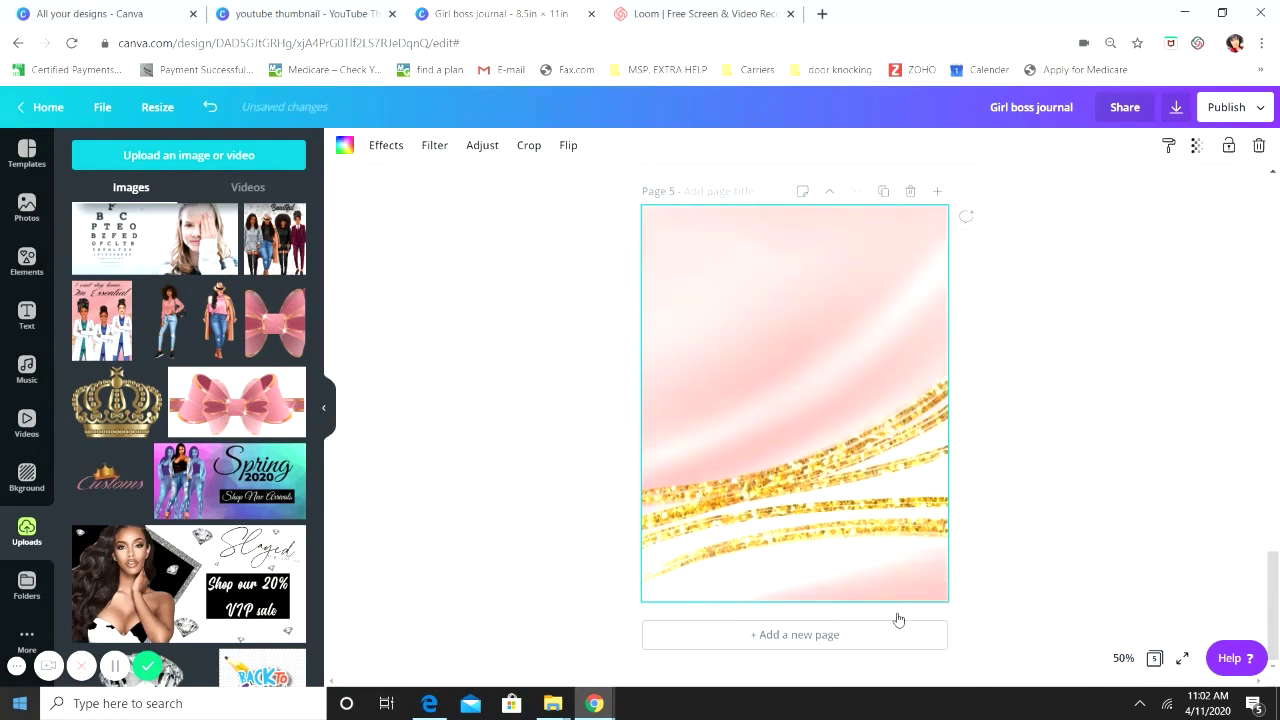
scroll(888, 385, "up", 5)
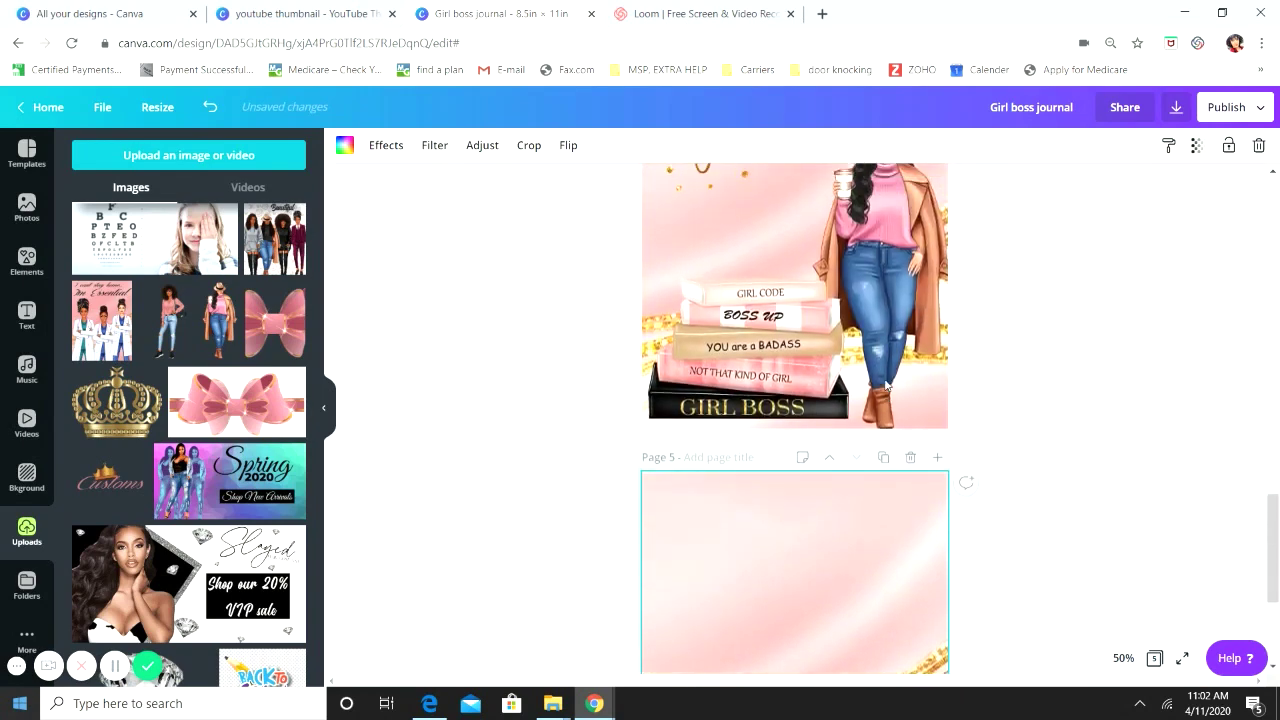
scroll(765, 455, "down", 5)
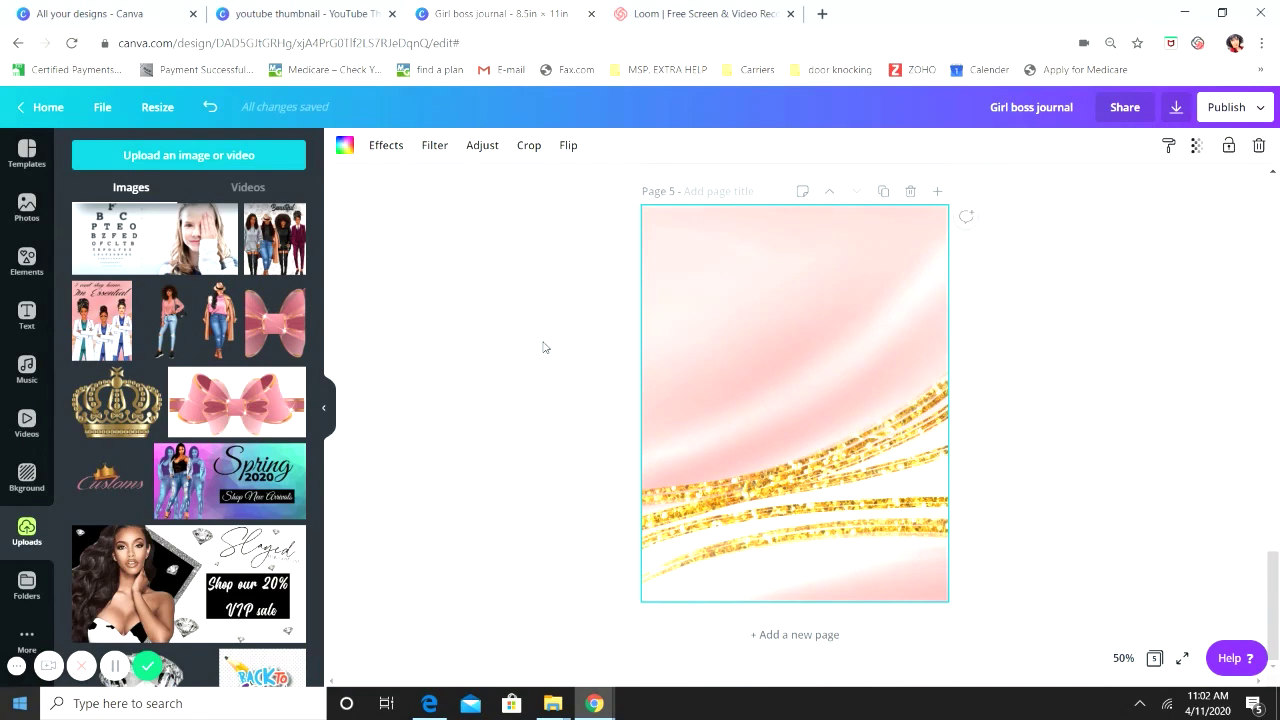
Add the heading "This Journal belongs to:" to page 5 in the Stonekids font
left_click(27, 316)
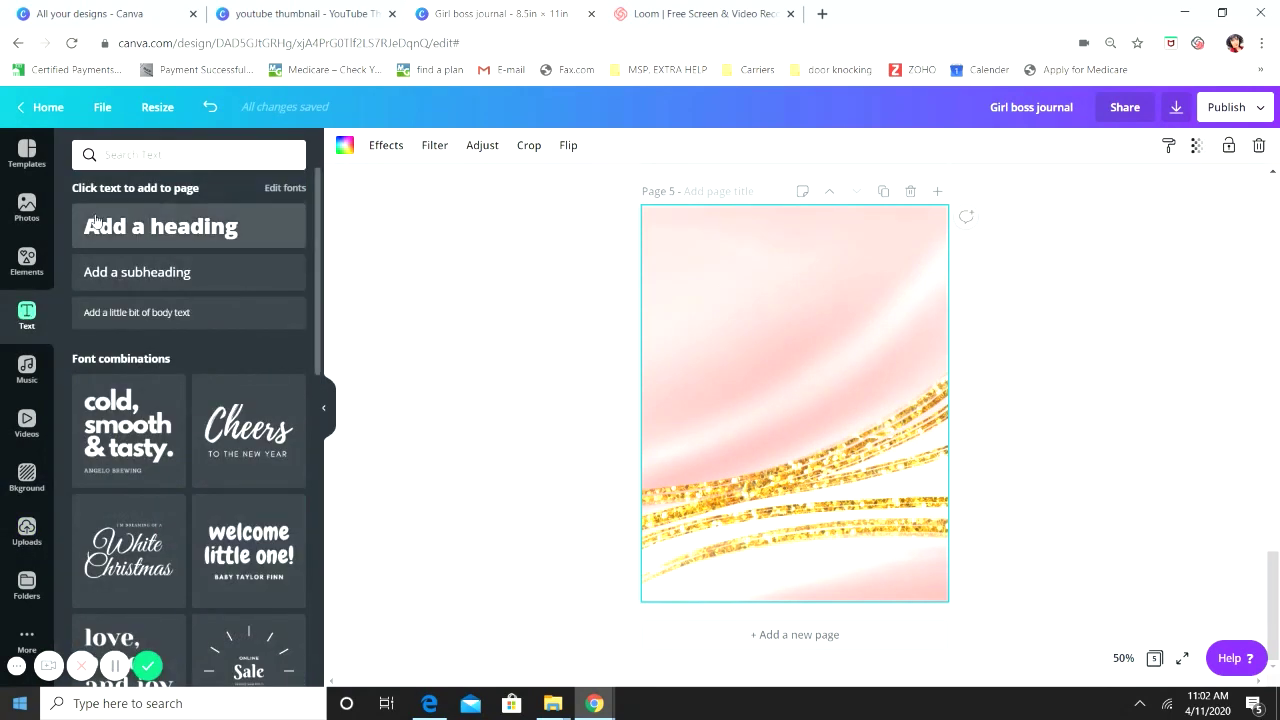
left_click(90, 228)
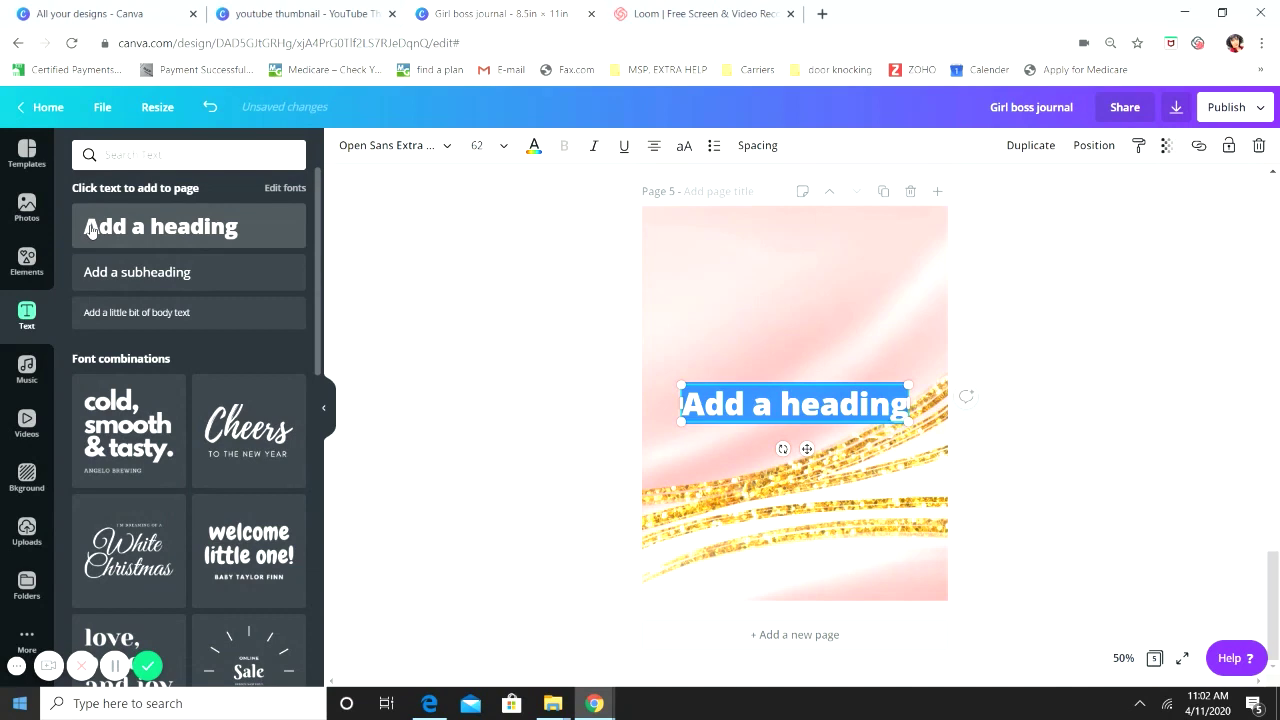
type("This Journal belongs to:")
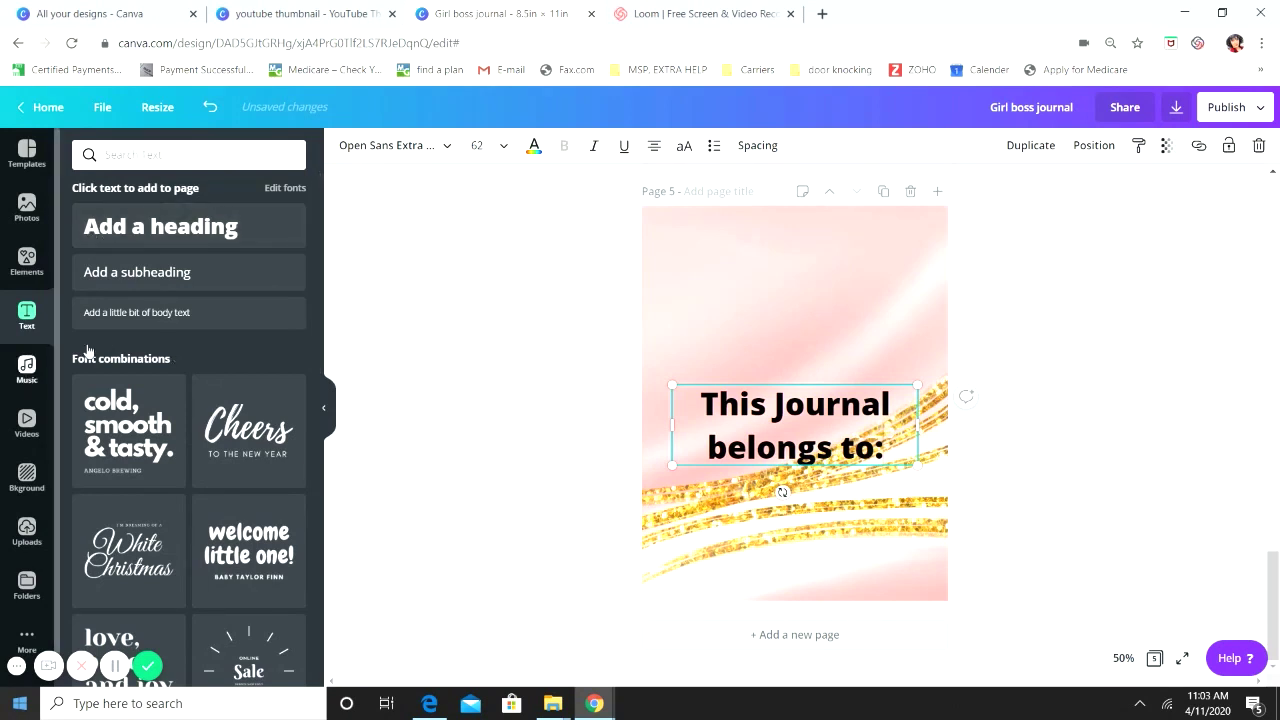
left_click(370, 146)
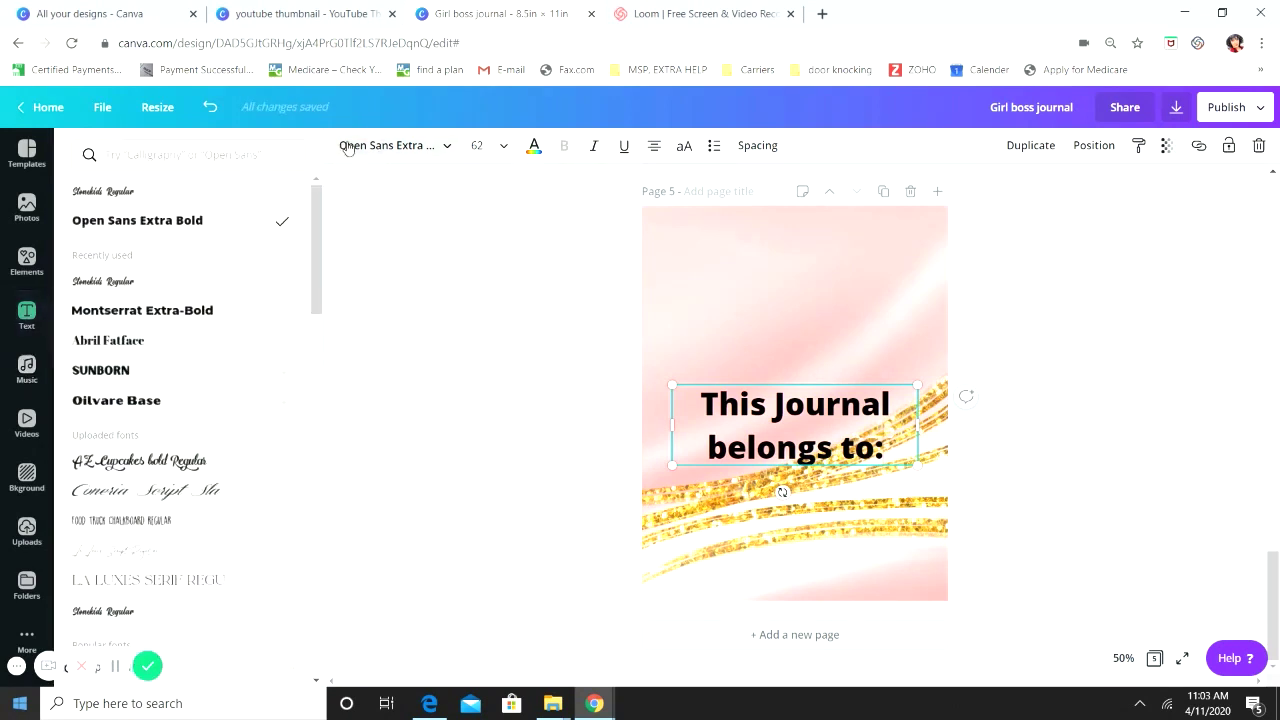
left_click(144, 196)
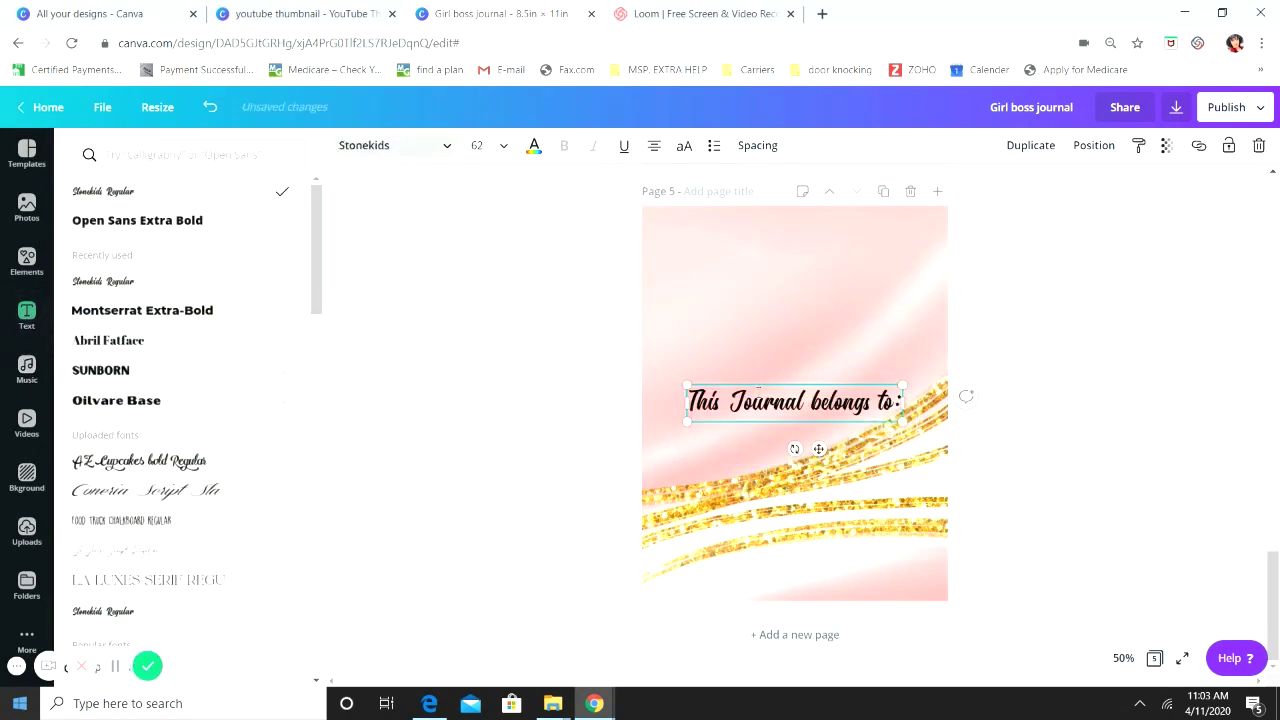
Move the heading to the top of page 5, enlarge it to size 75 and centre it across the page
left_click(566, 434)
left_click_drag(771, 399, 734, 232)
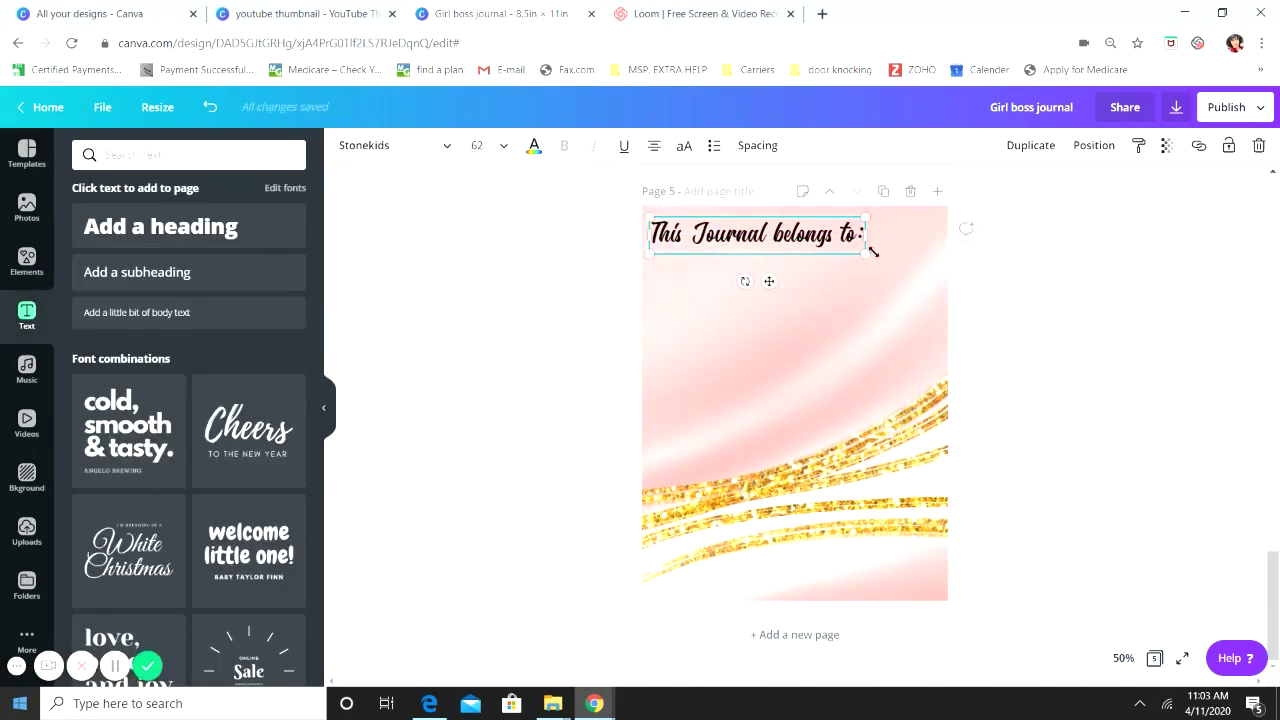
left_click_drag(871, 255, 903, 280)
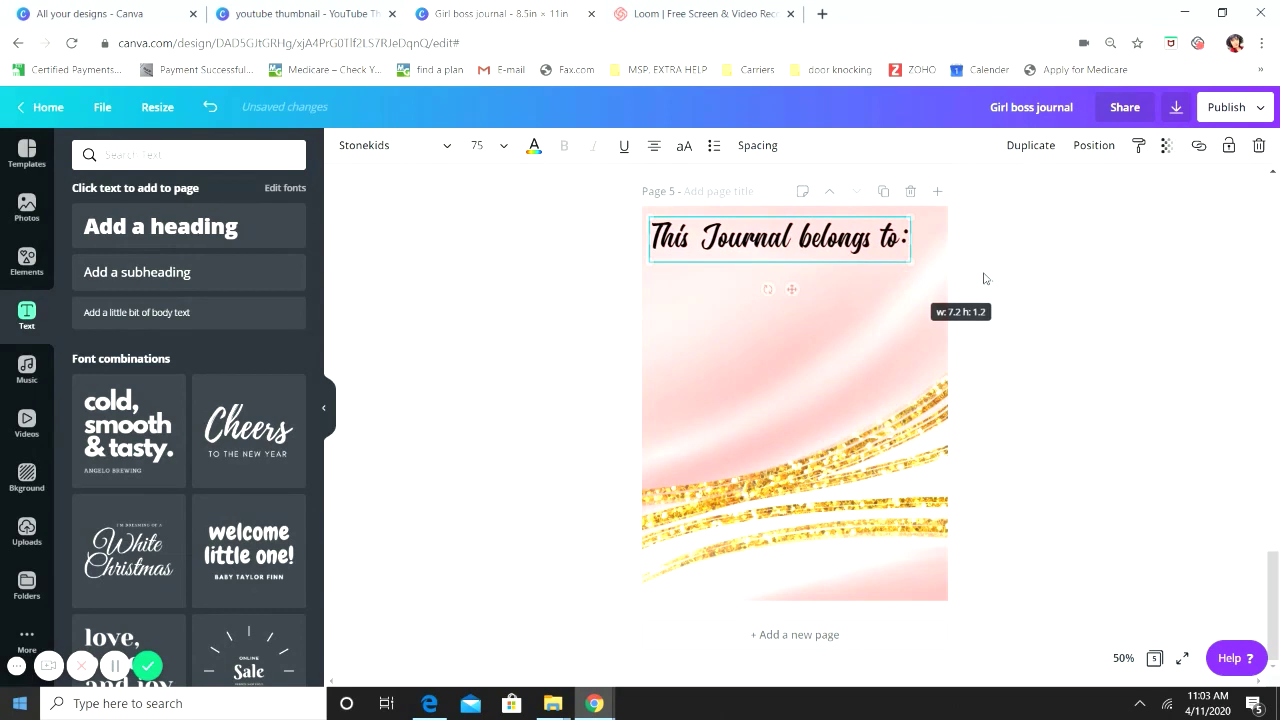
left_click(979, 291)
left_click(862, 238)
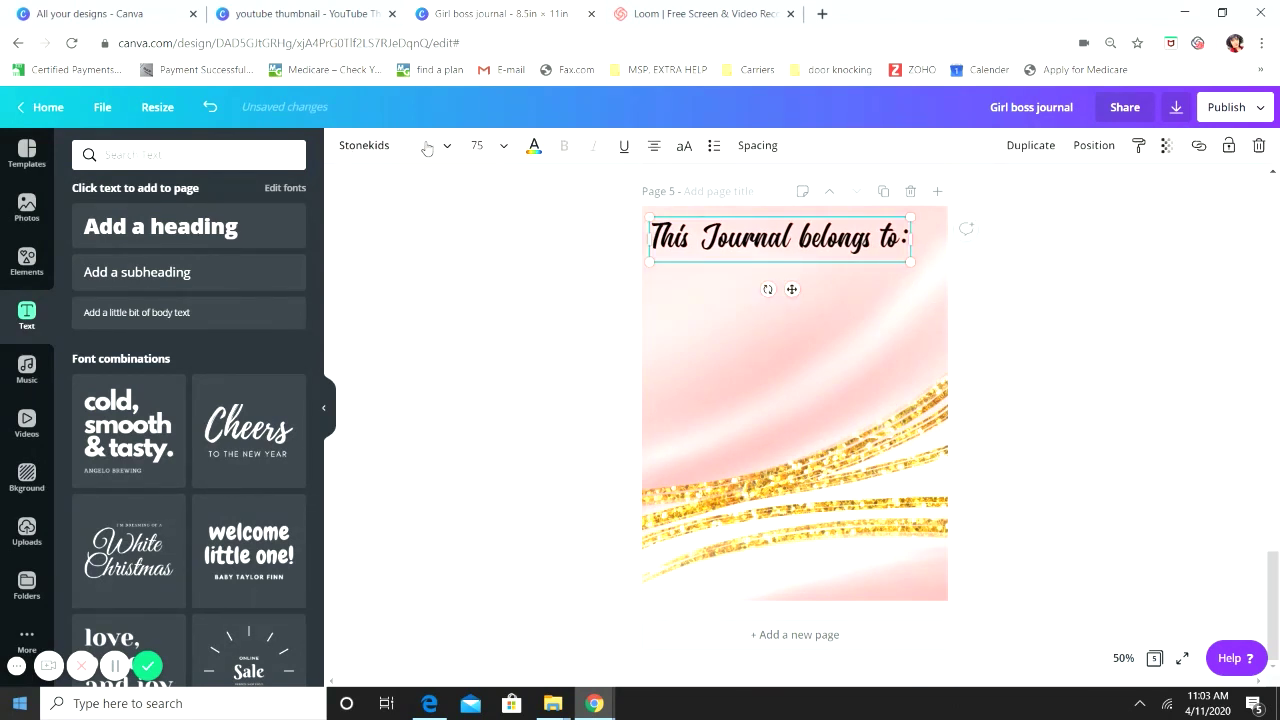
left_click(1088, 374)
left_click_drag(861, 251, 871, 248)
left_click(1070, 380)
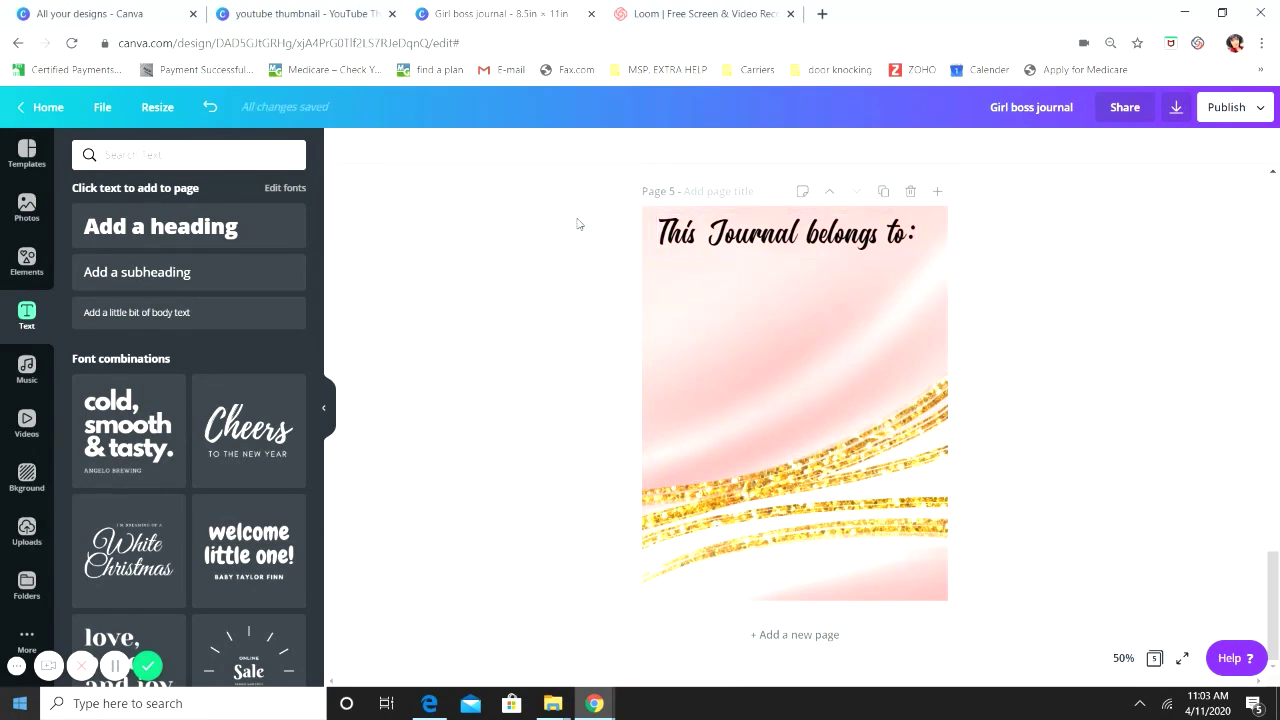
Search the elements for "line", add the plain solid line to page 5 and color it black
left_click(30, 268)
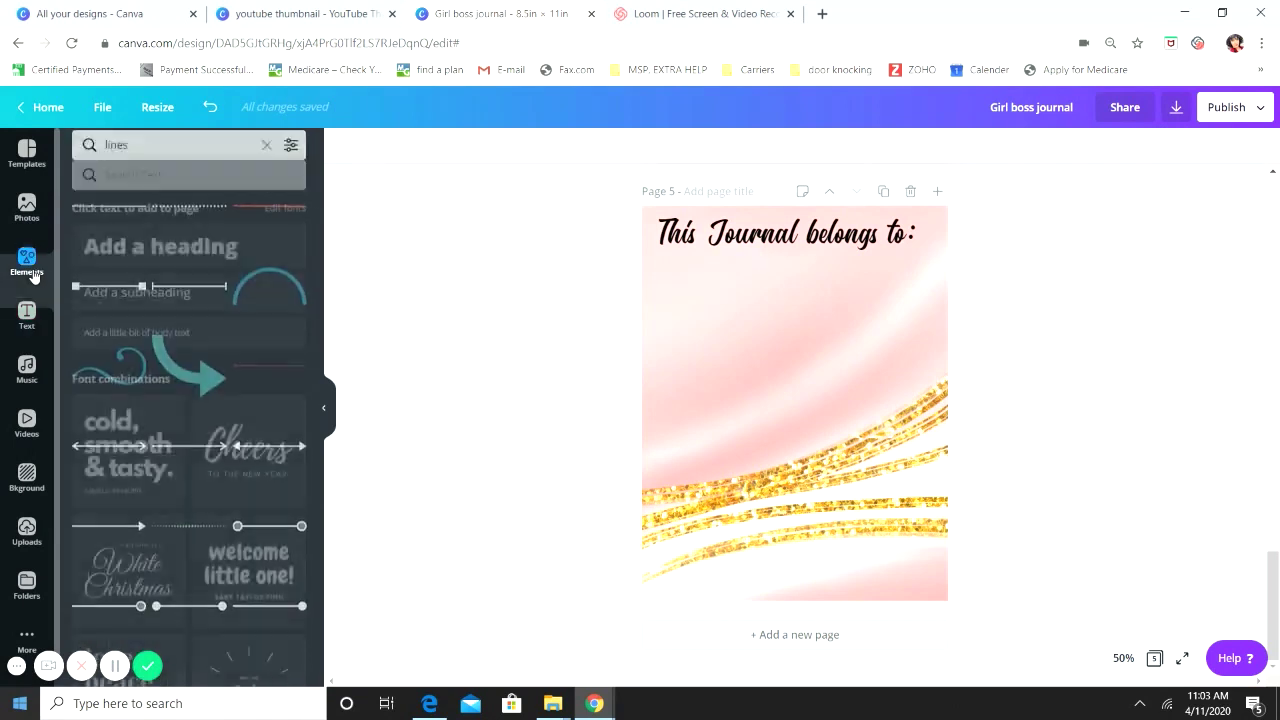
left_click(266, 154)
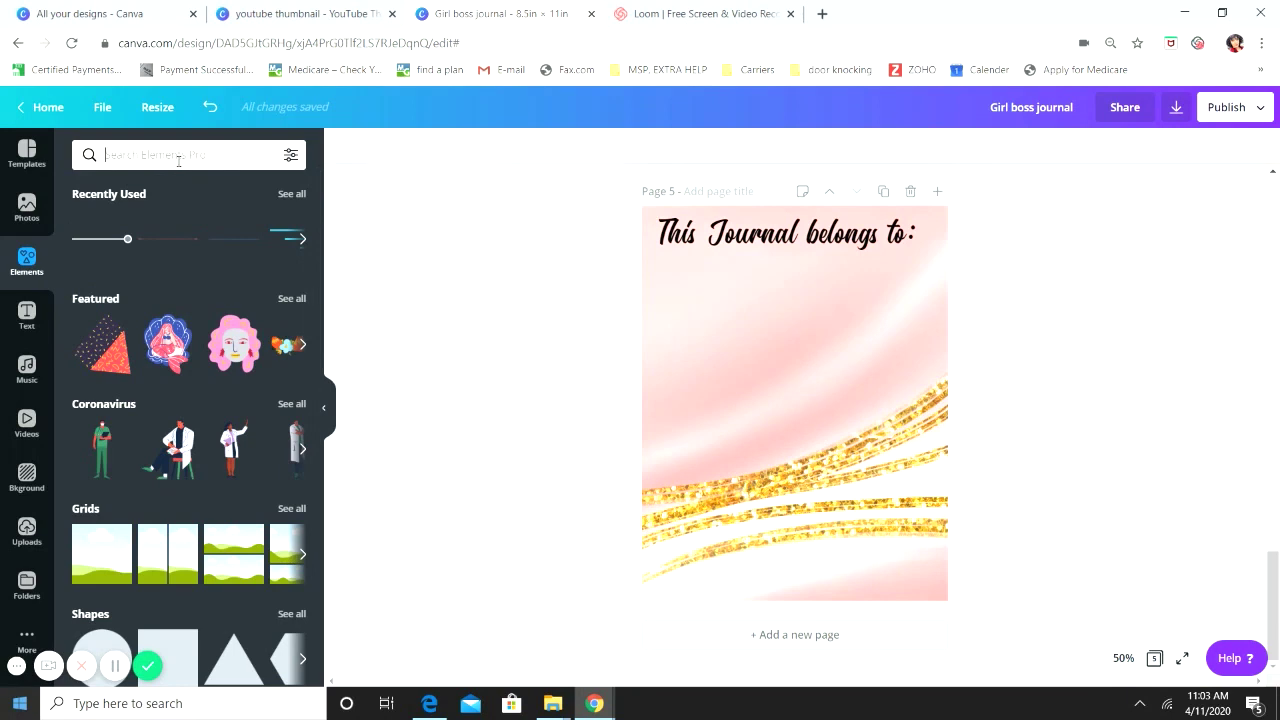
key("Return")
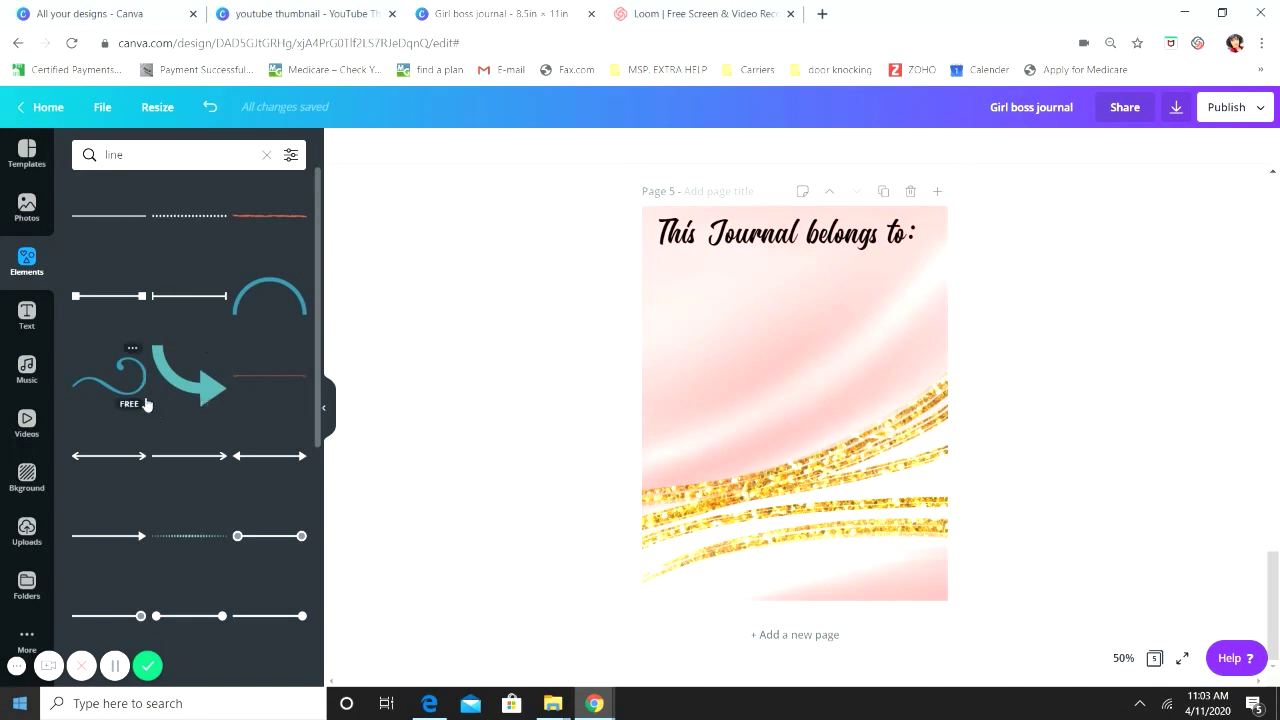
scroll(151, 437, "down", 2)
scroll(200, 514, "down", 3)
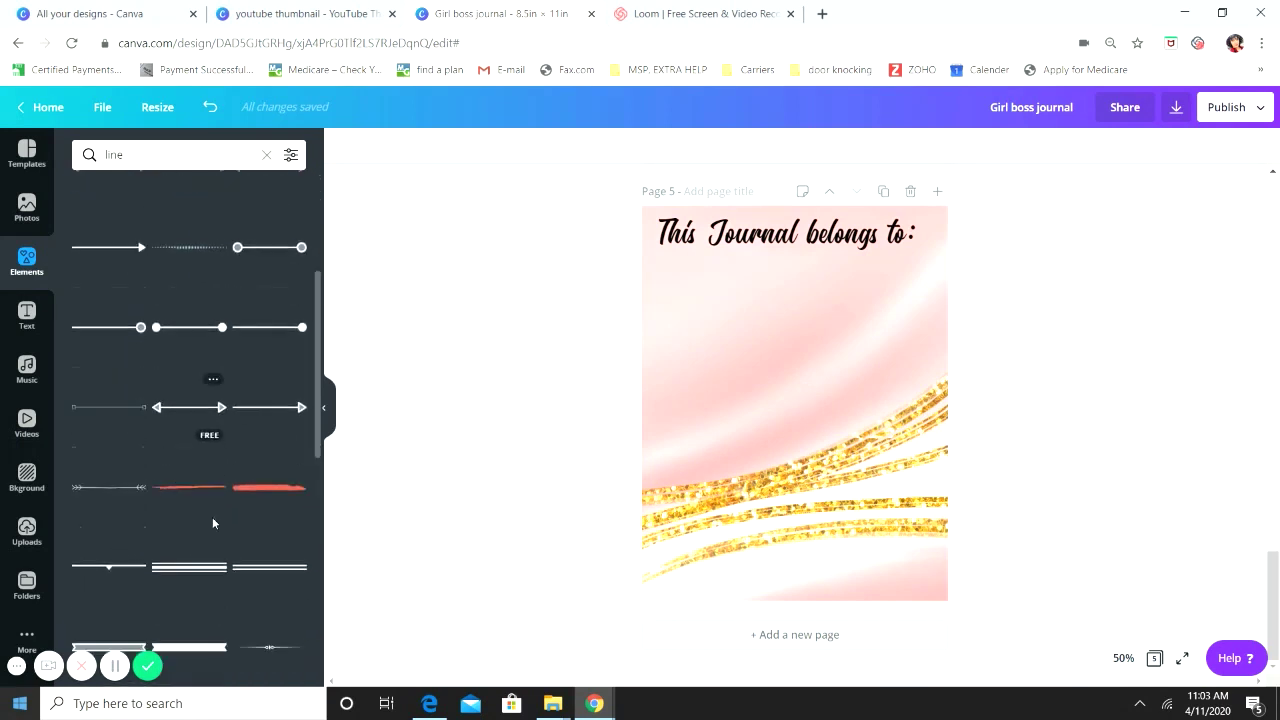
scroll(180, 440, "down", 4)
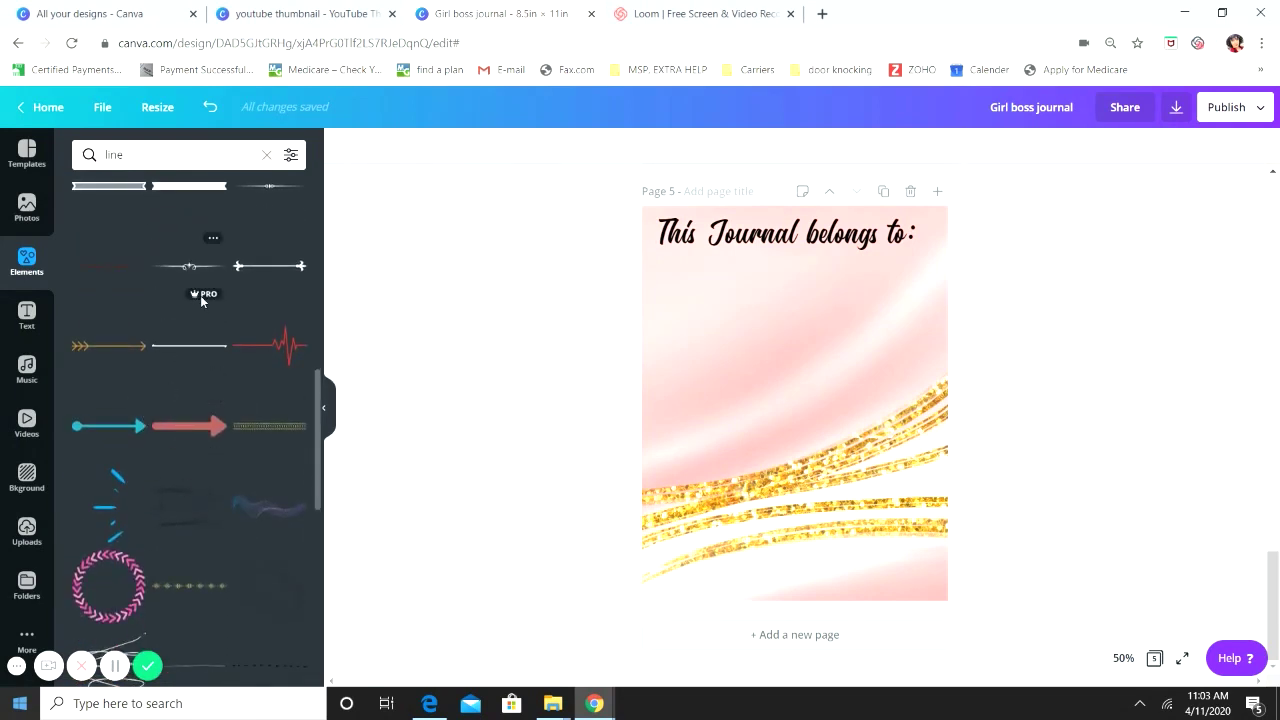
mouse_move(205, 299)
scroll(205, 299, "up", 10)
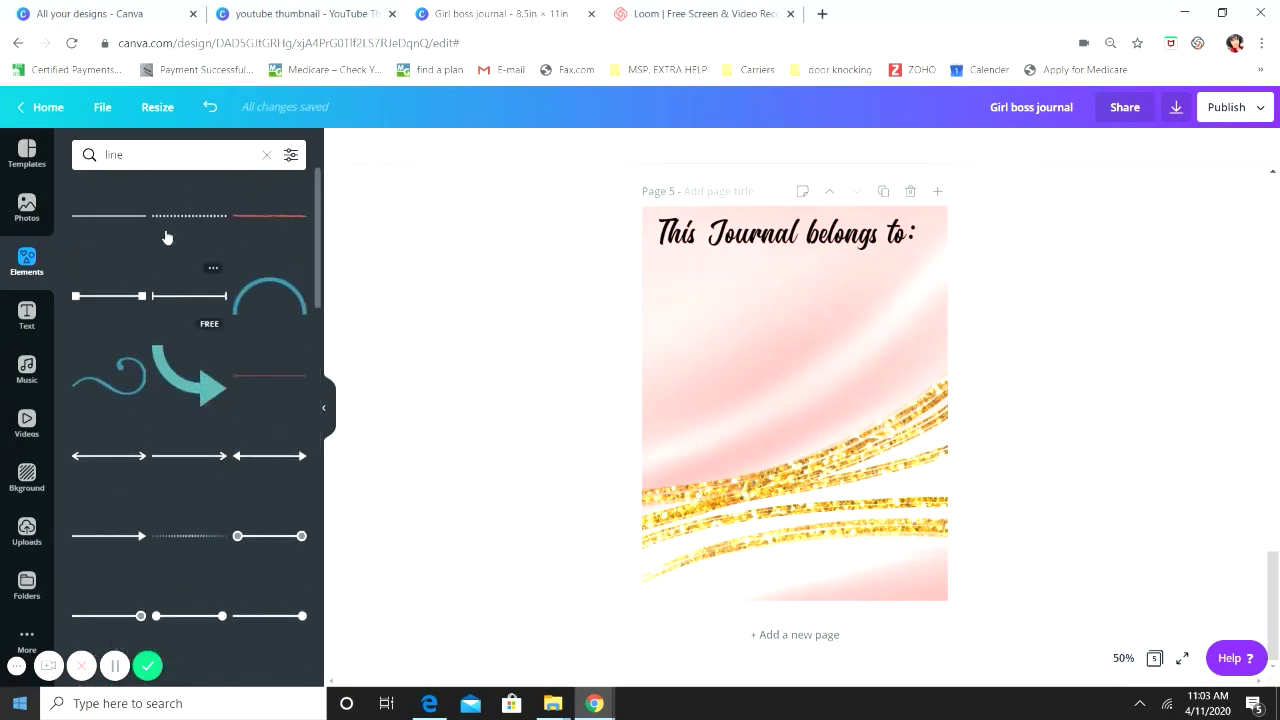
left_click(118, 216)
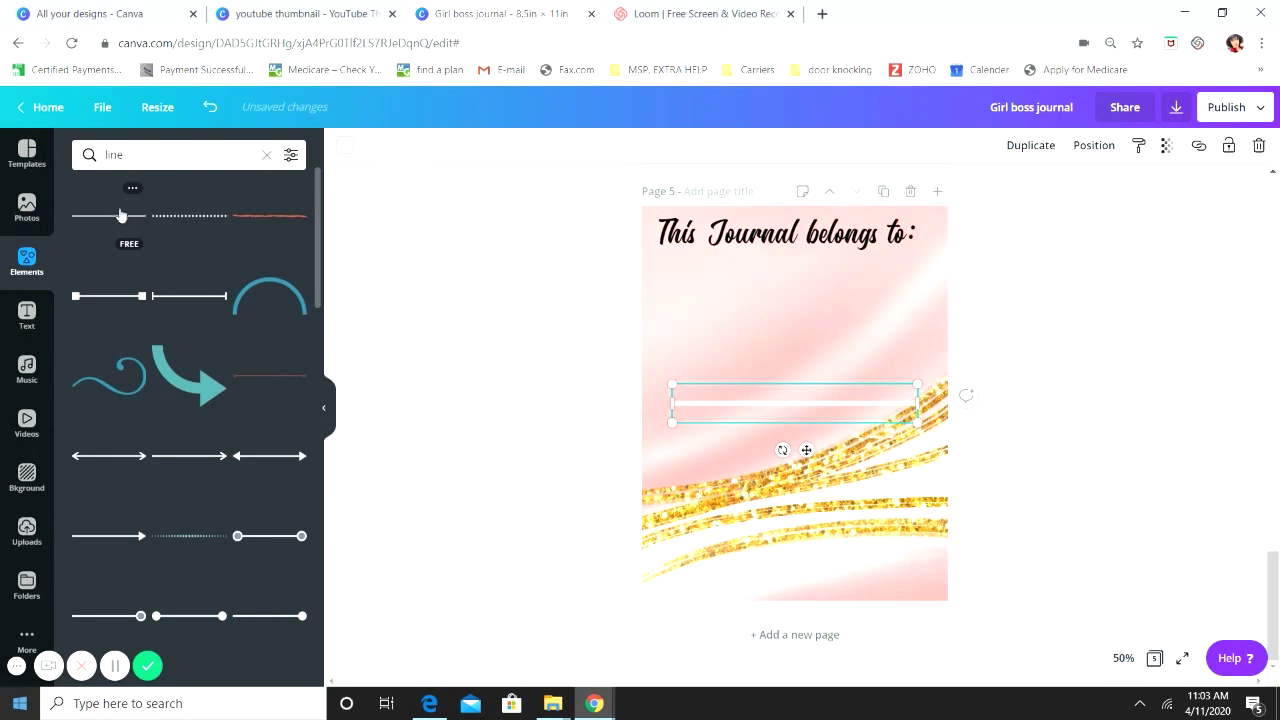
left_click(347, 148)
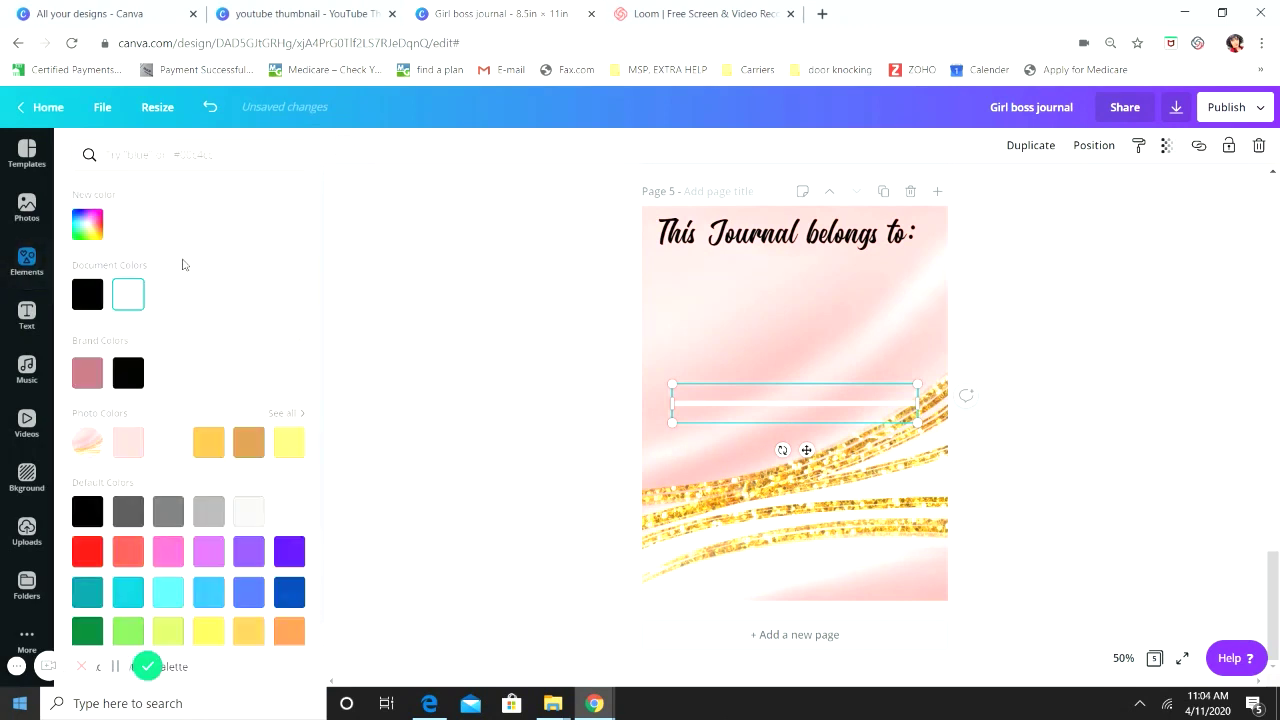
left_click(93, 294)
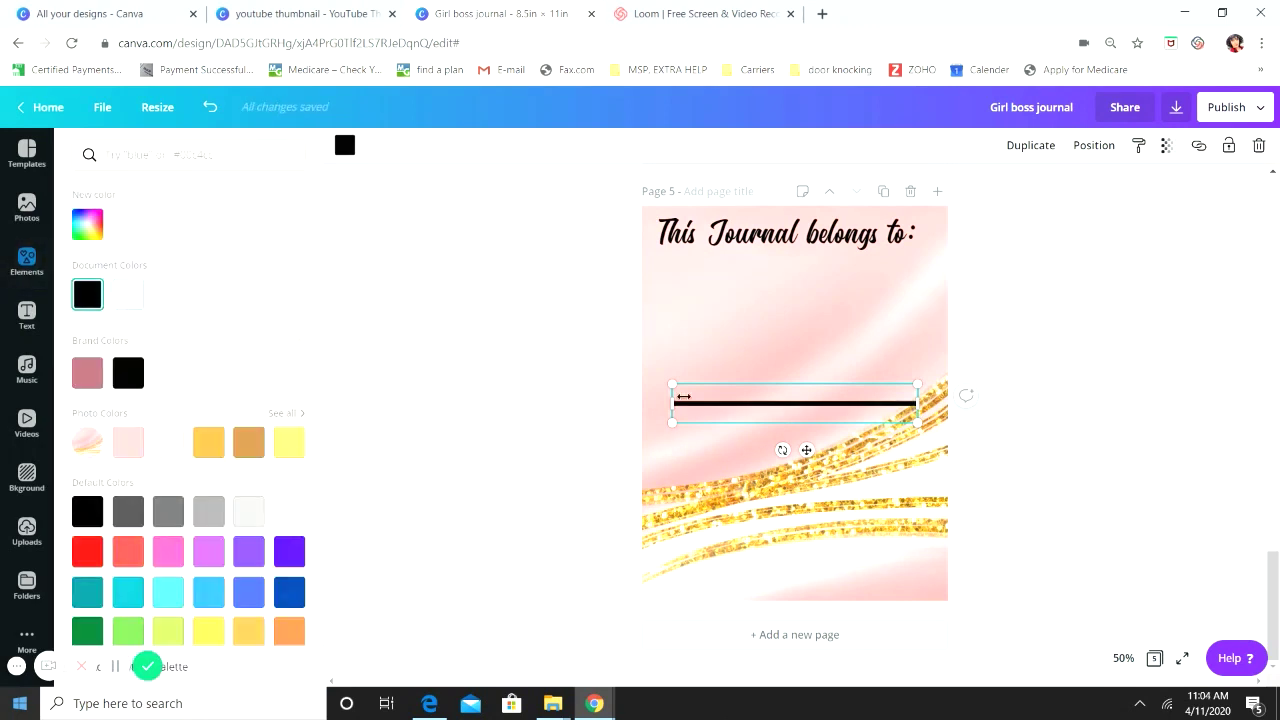
Place the black line beneath the heading and make it thinner and longer, spanning most of the page width
left_click(803, 405)
left_click_drag(803, 405, 794, 275)
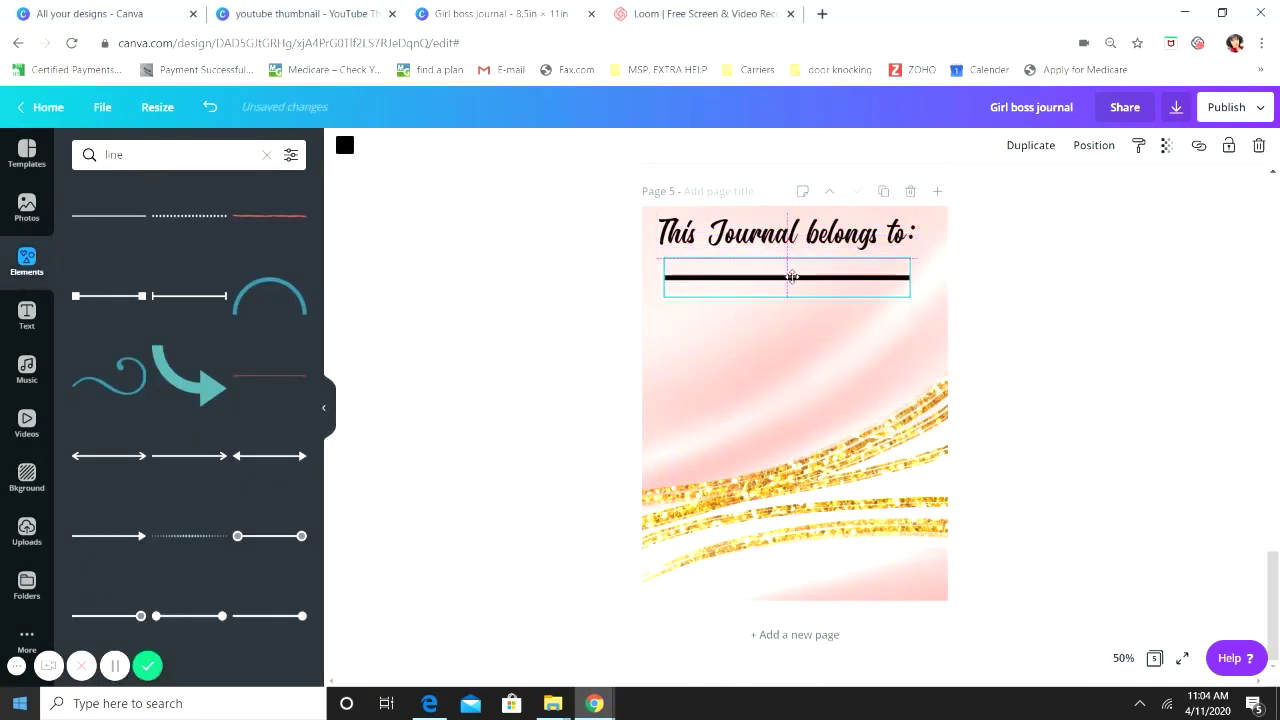
left_click_drag(909, 293, 934, 260)
left_click(1000, 366)
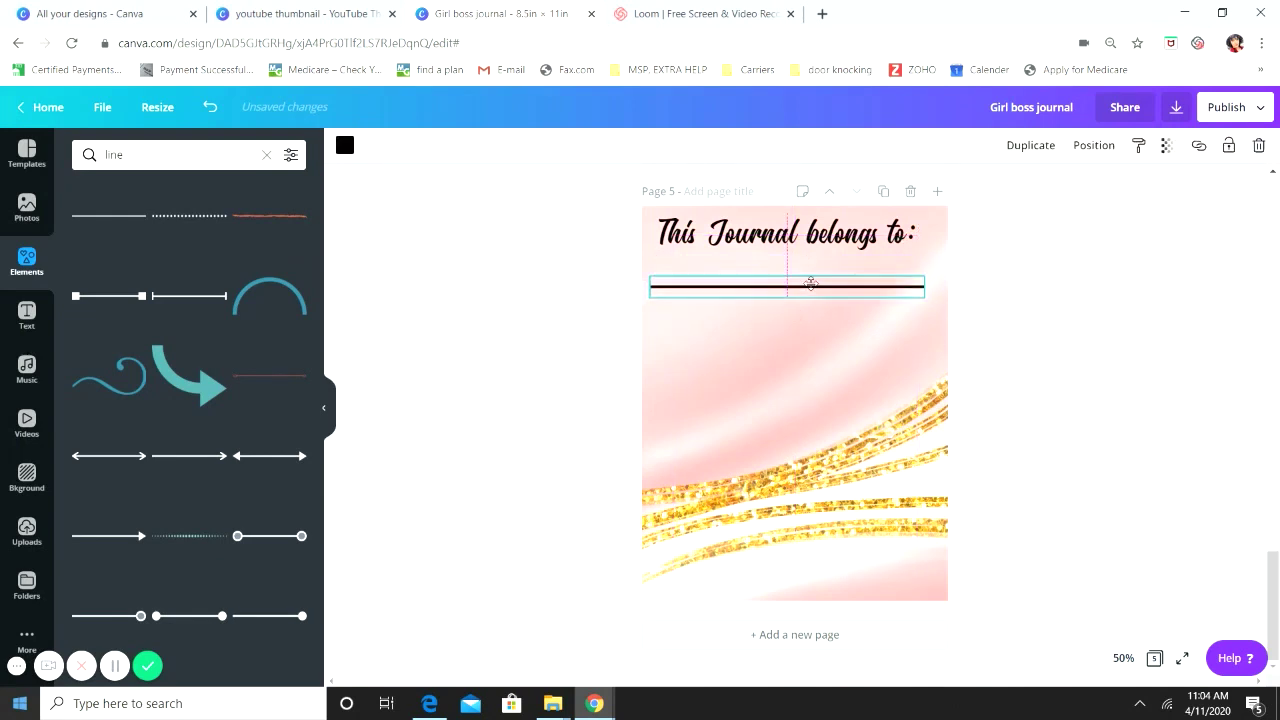